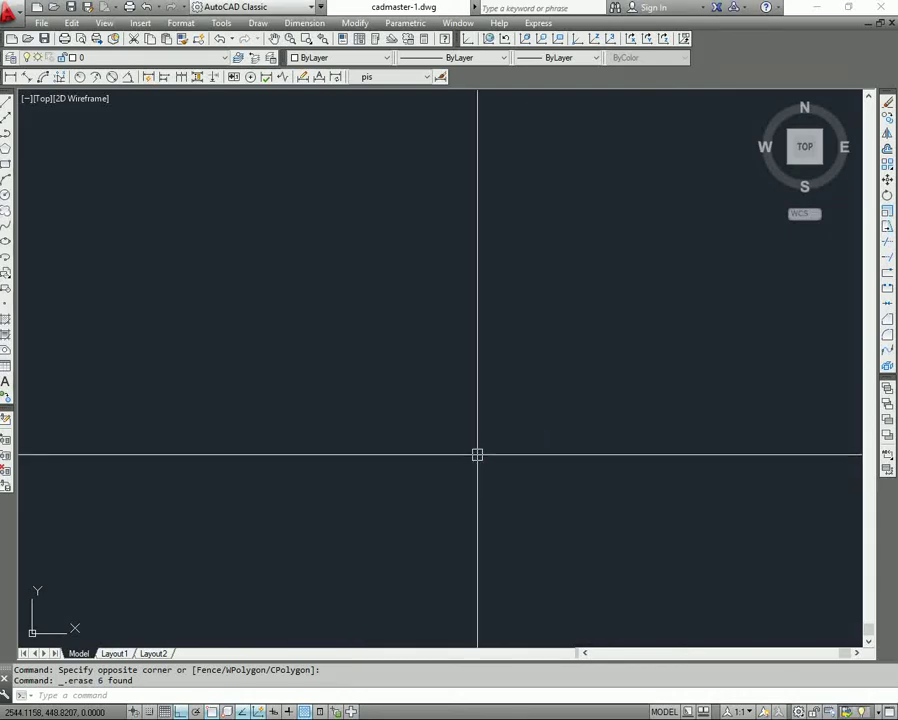
{"action": "type", "text": "l"}
Step: Draw a vertical line and move it onto layer 2 so it shows red and dashed
{"action": "key", "text": "Return"}
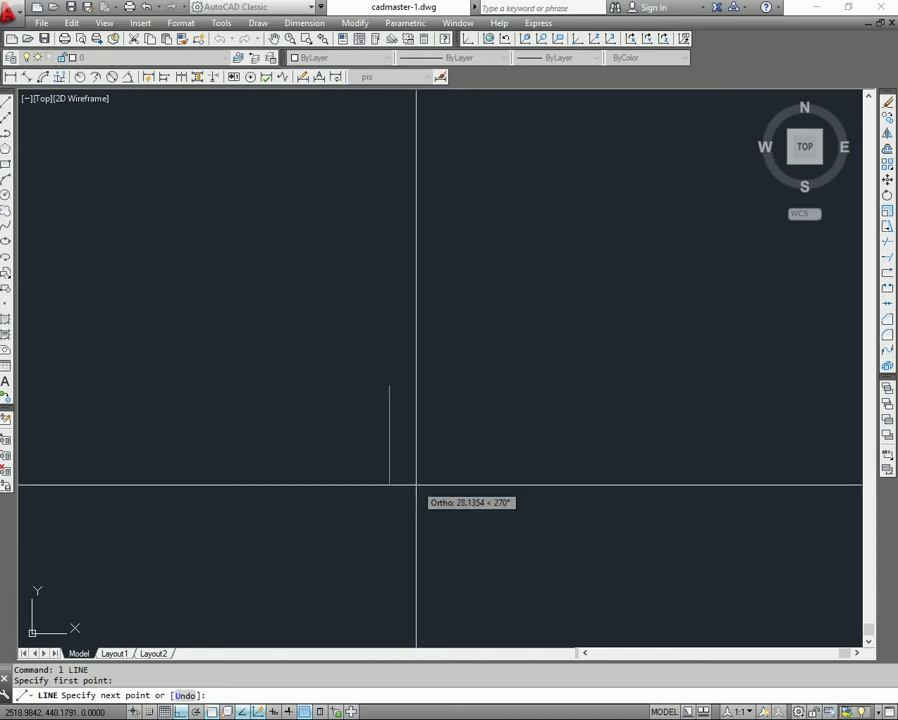
{"action": "left_click", "coordinate": [418, 567]}
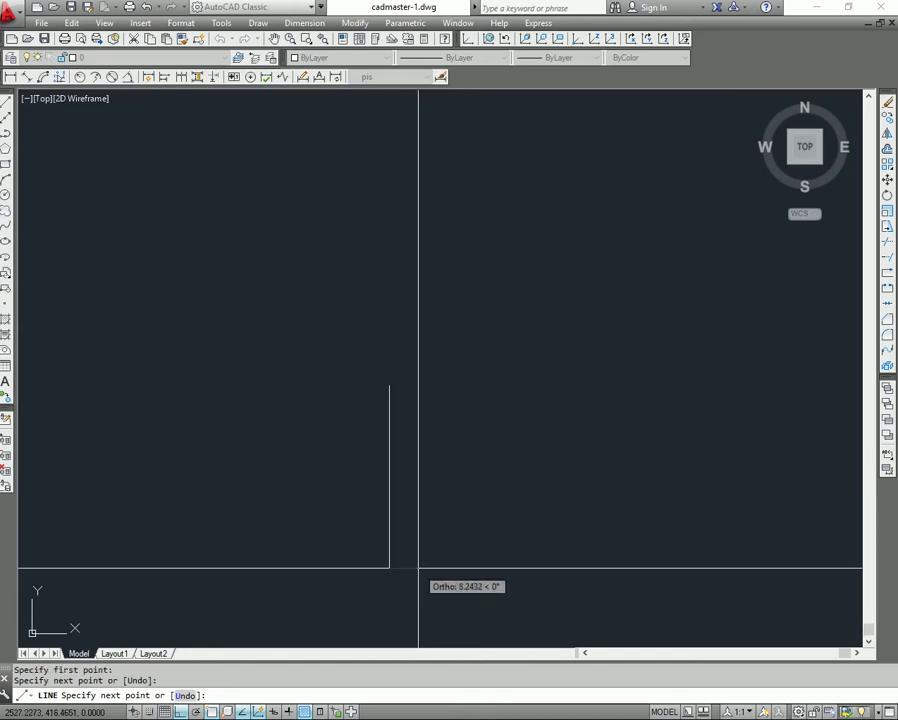
{"action": "key", "text": "Escape"}
{"action": "left_click", "coordinate": [417, 485]}
{"action": "left_click", "coordinate": [387, 497]}
{"action": "left_click", "coordinate": [160, 58]}
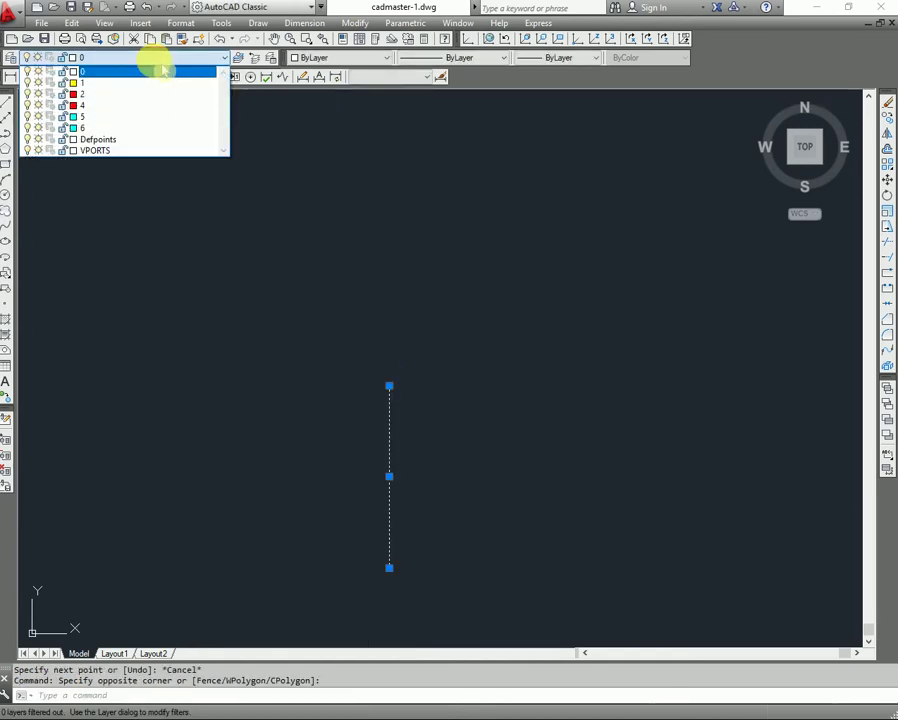
{"action": "left_click", "coordinate": [143, 95]}
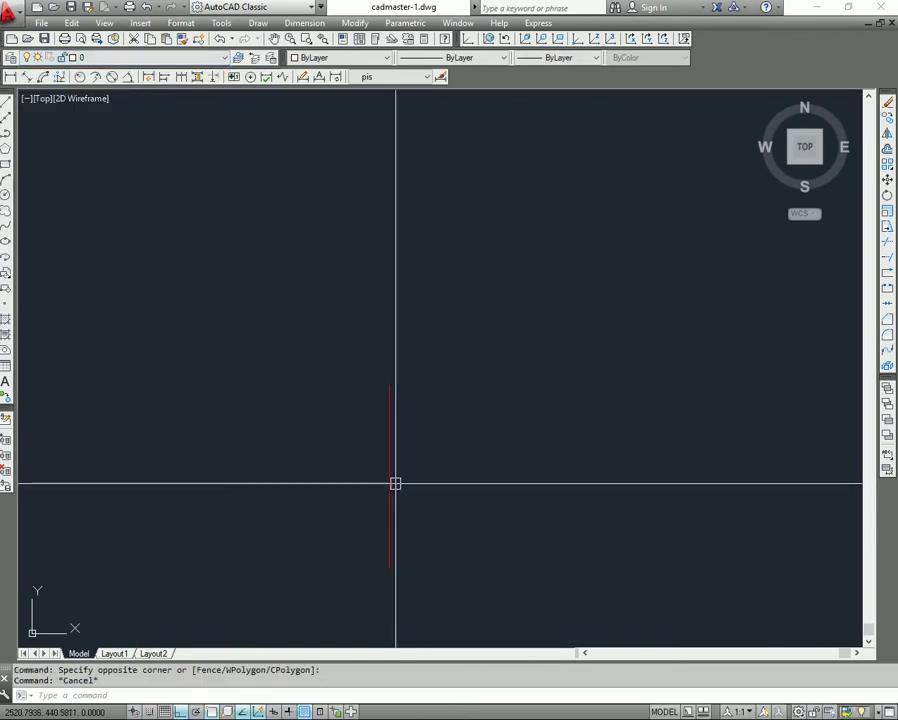
Step: Stretch the red line's top and bottom grips to extend it well above and below
{"action": "left_click", "coordinate": [389, 385]}
{"action": "left_click", "coordinate": [406, 266]}
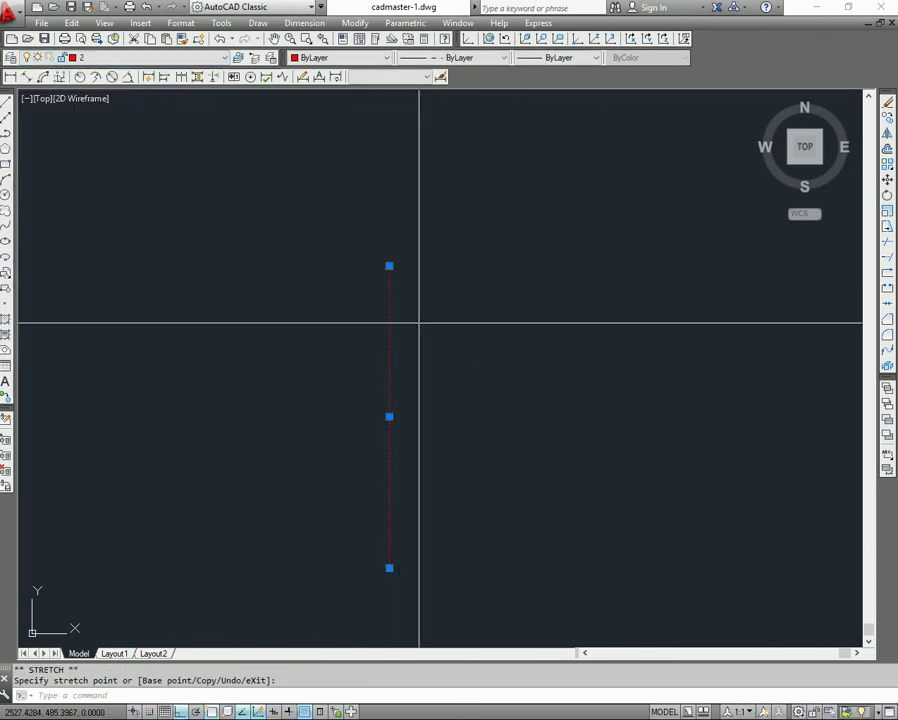
{"action": "key", "text": "Escape"}
{"action": "middle_click_drag", "start_coordinate": [427, 470], "coordinate": [396, 442]}
{"action": "left_click", "coordinate": [372, 462]}
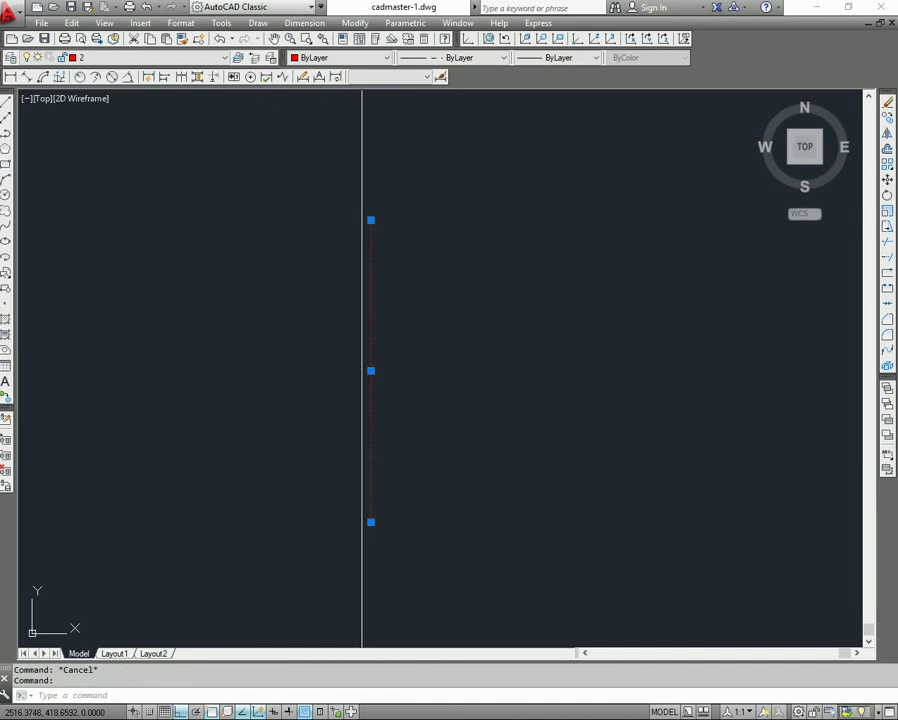
{"action": "left_click", "coordinate": [371, 521]}
{"action": "left_click", "coordinate": [408, 597]}
{"action": "key", "text": "Escape"}
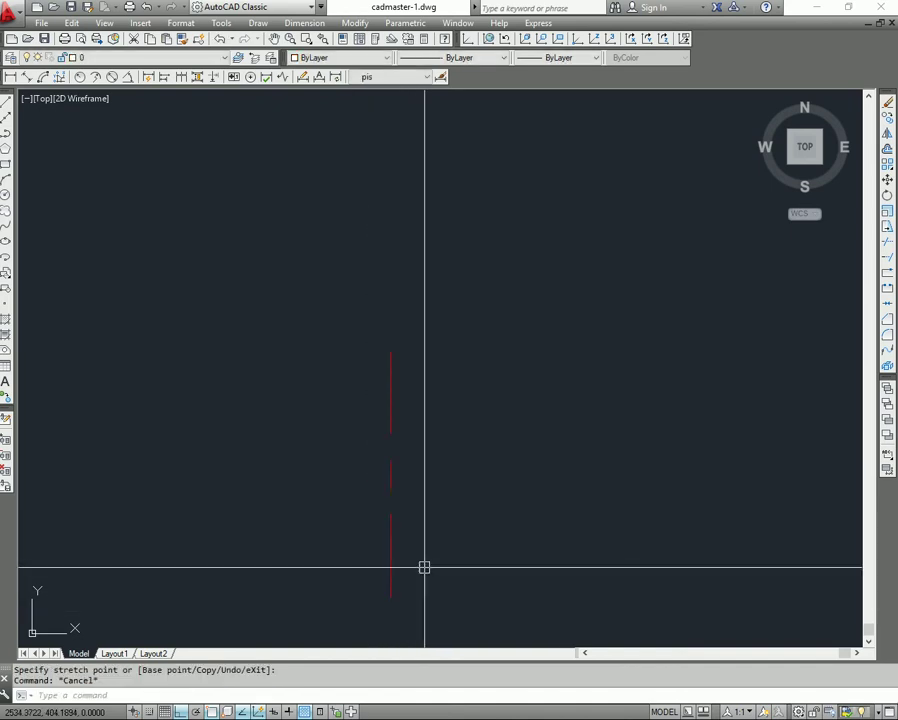
{"action": "scroll", "coordinate": [400, 540], "scroll_direction": "up", "scroll_amount": 1}
{"action": "scroll", "coordinate": [366, 442], "scroll_direction": "up", "scroll_amount": 2}
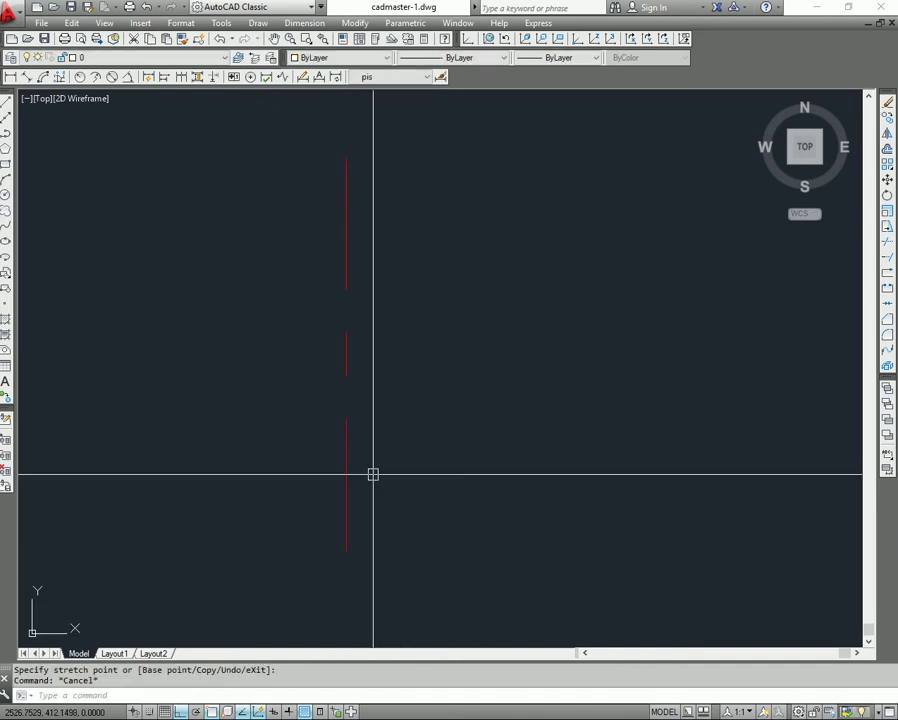
{"action": "key", "text": "Escape"}
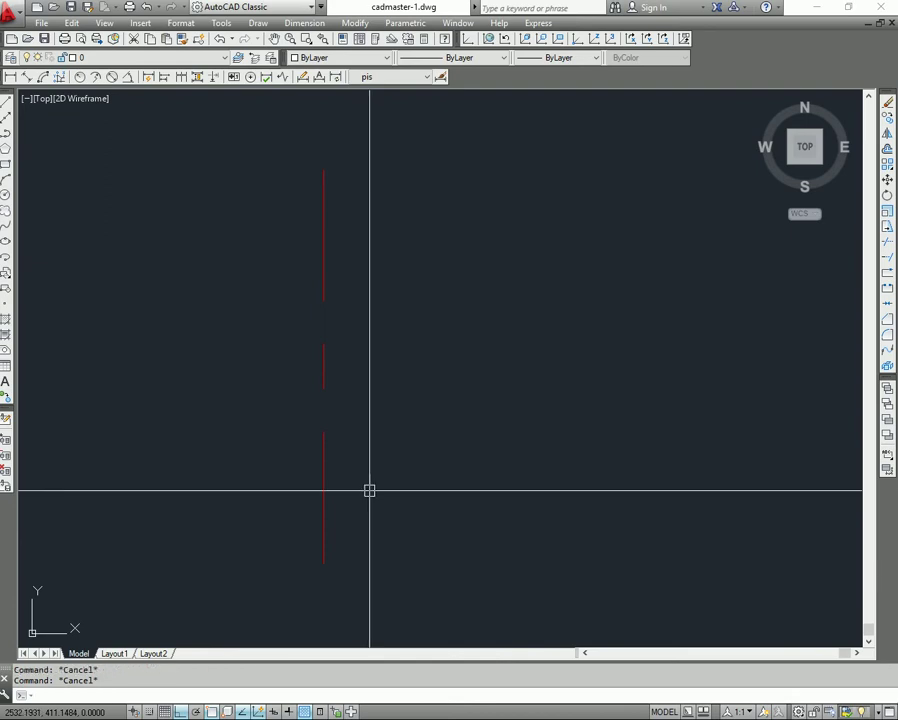
Step: Offset the red centre line 17 units to the right as a helper
{"action": "type", "text": "o"}
{"action": "key", "text": "Return"}
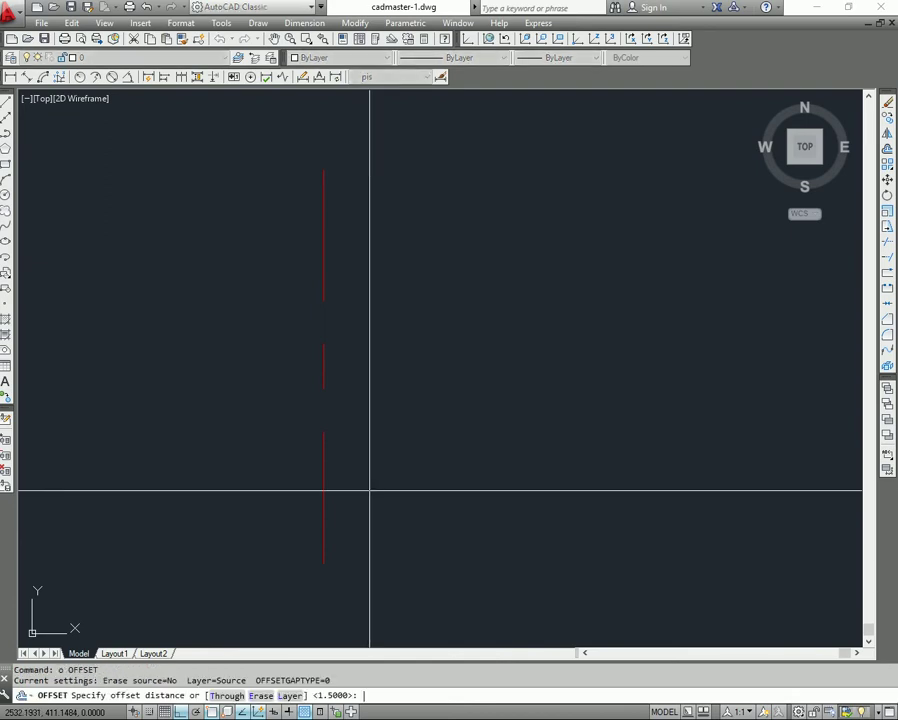
{"action": "key", "text": "Return"}
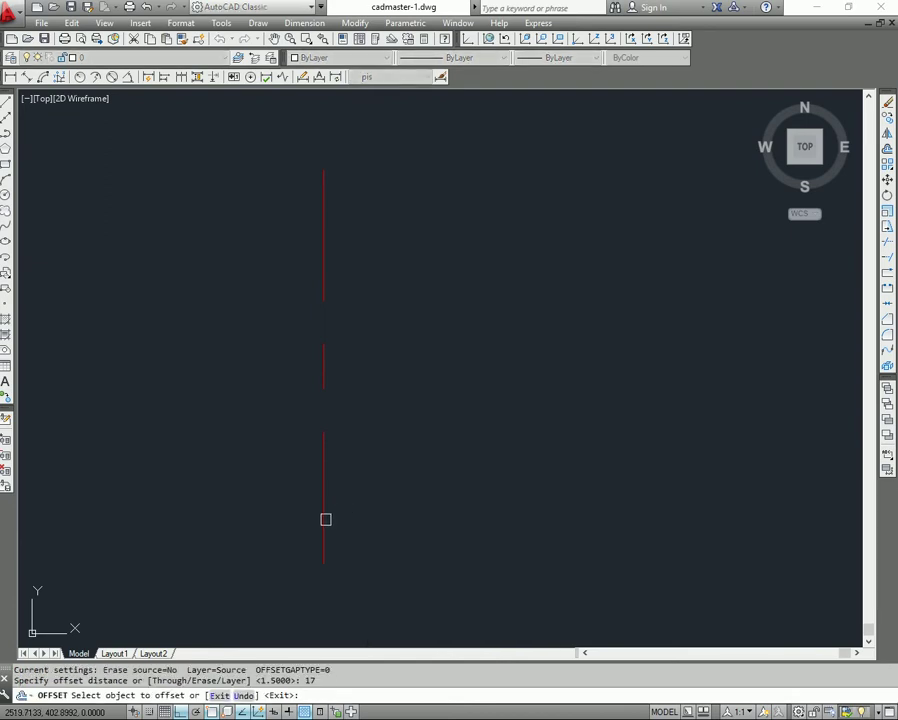
{"action": "left_click", "coordinate": [325, 519]}
{"action": "left_click", "coordinate": [374, 528]}
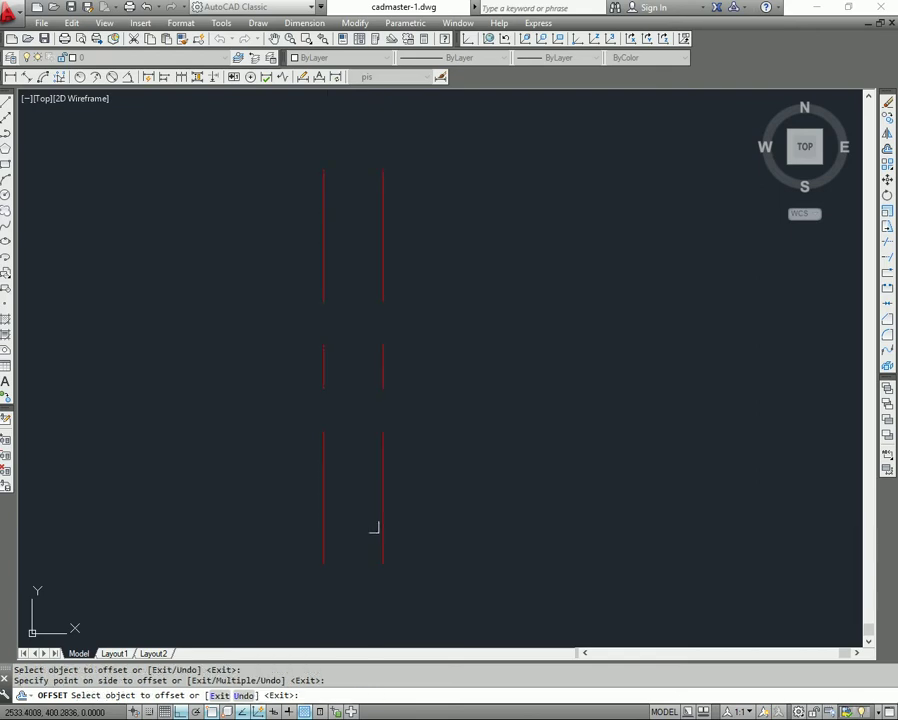
{"action": "key", "text": "Escape"}
Step: Draw a 5-unit line leftward from the helper's lower end, then erase the helper line
{"action": "key", "text": "Return"}
{"action": "left_click", "coordinate": [383, 561]}
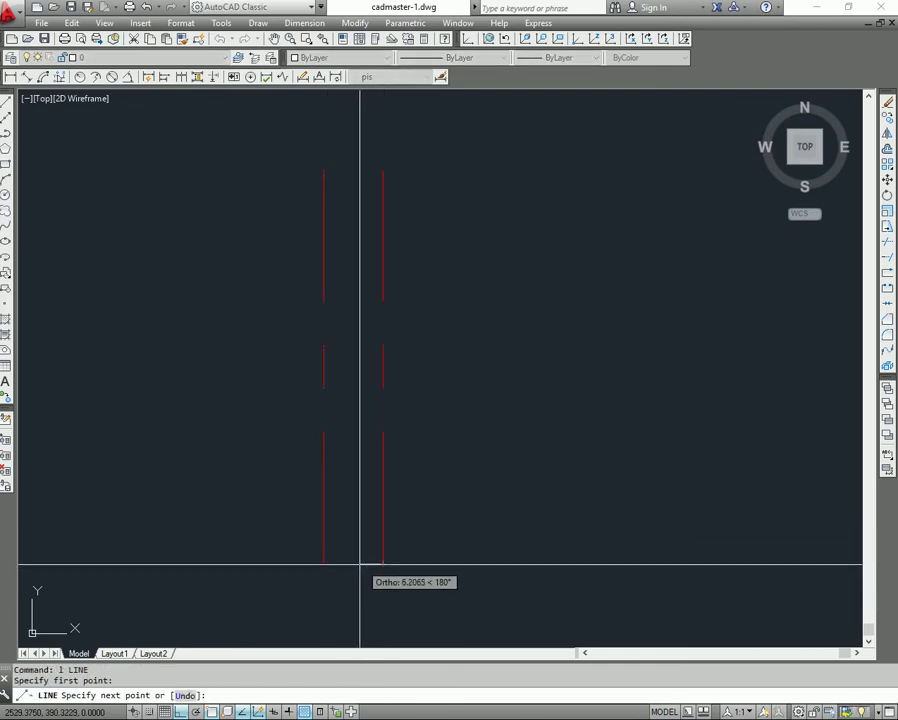
{"action": "type", "text": "5"}
{"action": "key", "text": "Return"}
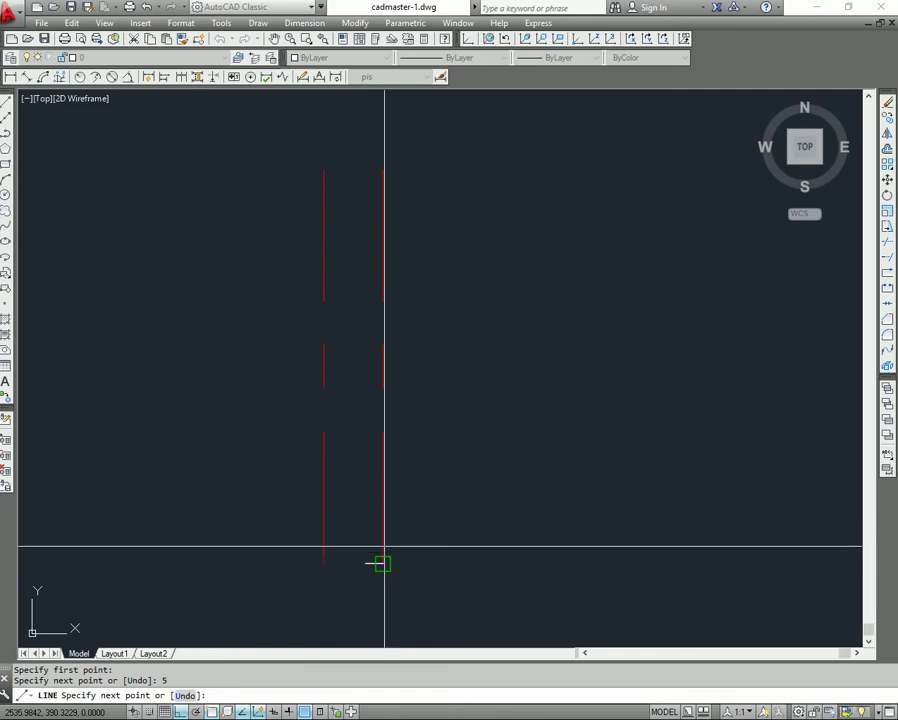
{"action": "key", "text": "Escape"}
{"action": "left_click", "coordinate": [384, 530]}
{"action": "type", "text": "e"}
{"action": "key", "text": "Return"}
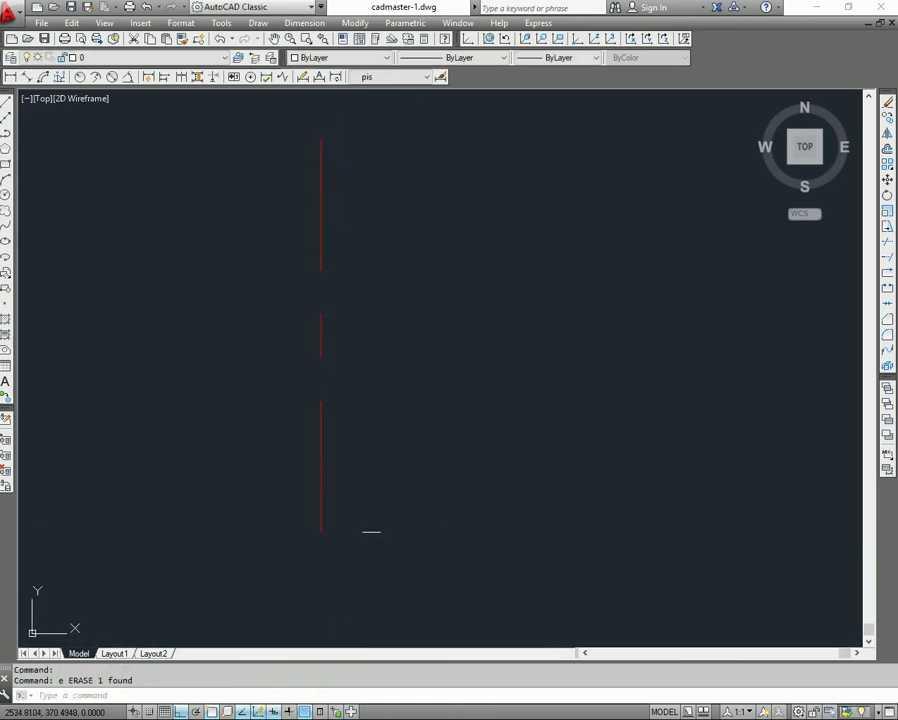
{"action": "mouse_move", "coordinate": [420, 596]}
{"action": "middle_mouse_down"}
{"action": "mouse_move", "coordinate": [428, 598]}
{"action": "mouse_move", "coordinate": [414, 588]}
{"action": "middle_mouse_up"}
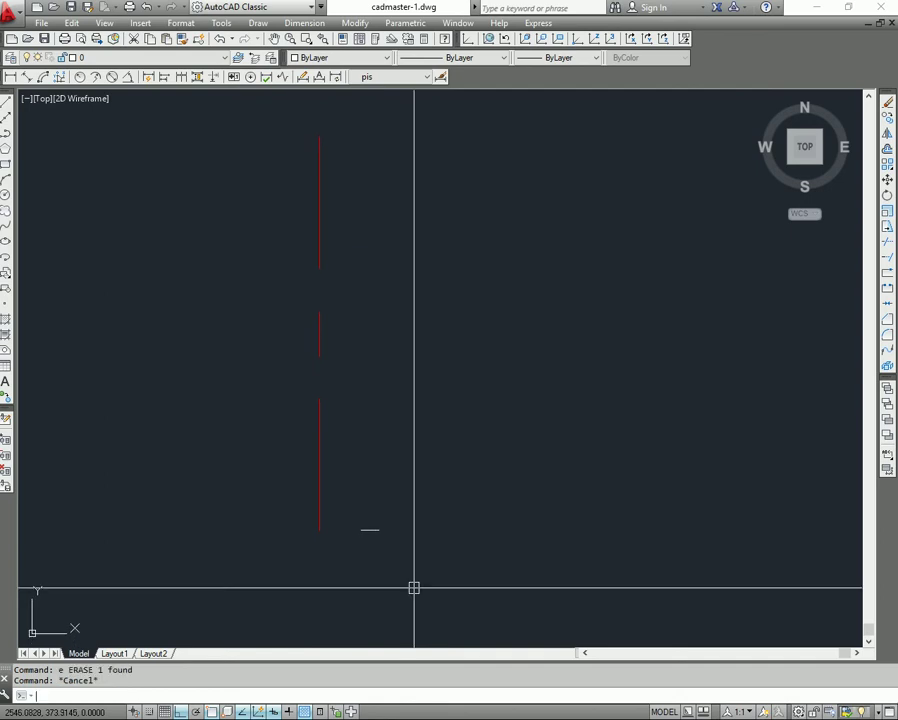
Step: Draw a 30-unit vertical line up from the base line's left end
{"action": "key", "text": "l"}
{"action": "key", "text": "Return"}
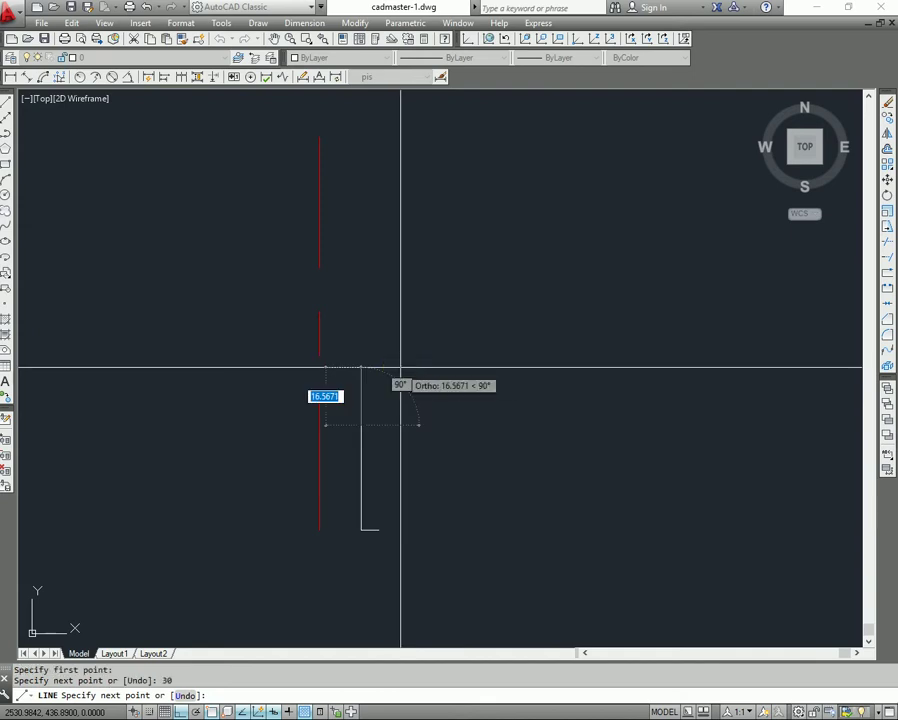
{"action": "key", "text": "Escape"}
{"action": "middle_click_drag", "start_coordinate": [382, 462], "coordinate": [374, 440]}
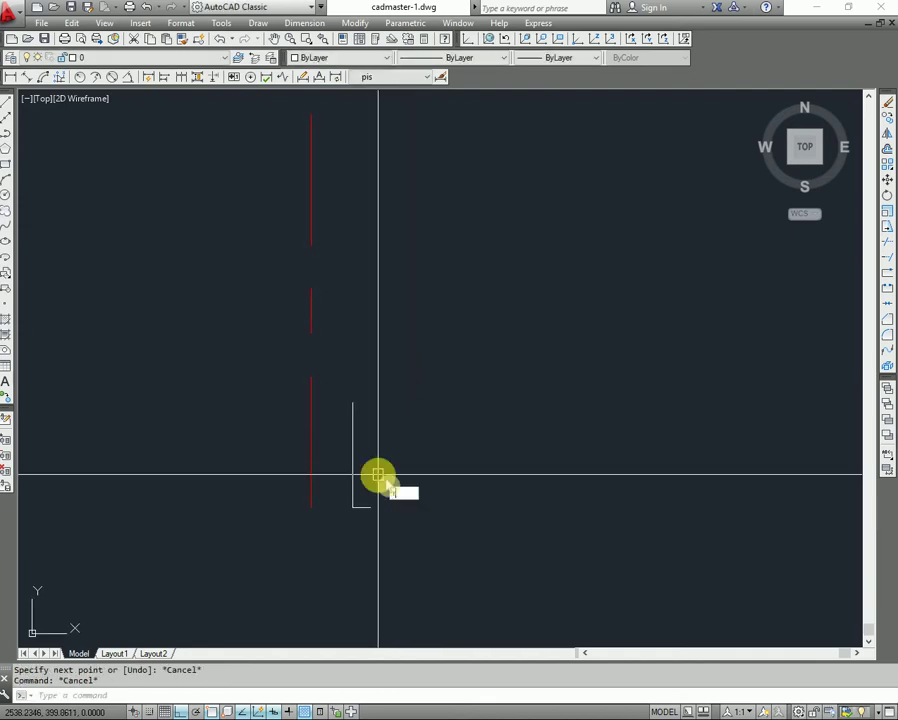
Step: Rotate the 30-unit line 12.2° about its bottom endpoint toward the centre line
{"action": "type", "text": "O"}
{"action": "key", "text": "Return"}
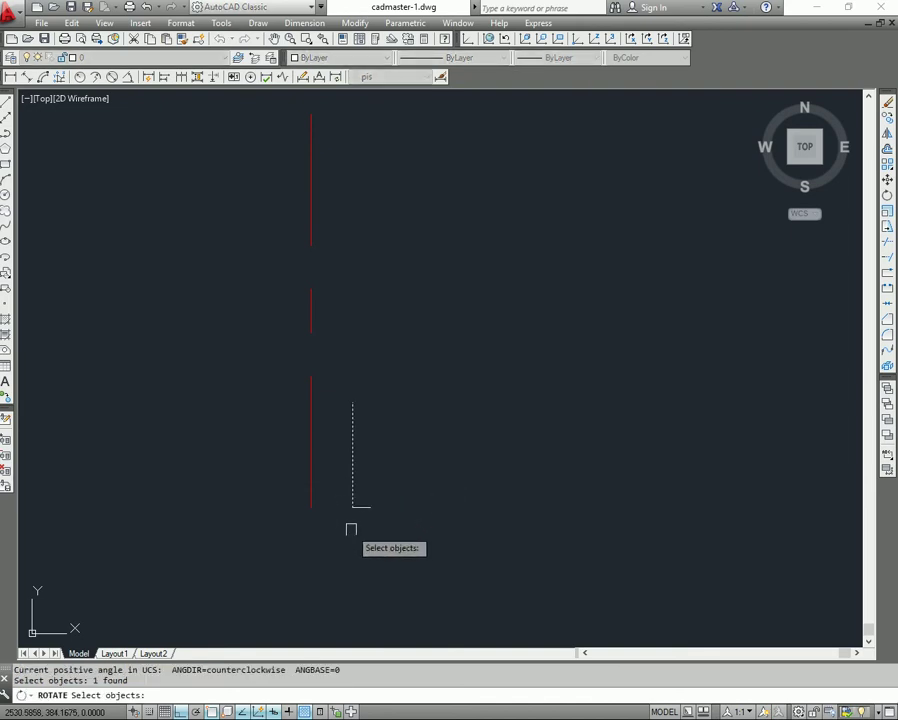
{"action": "key", "text": "Return"}
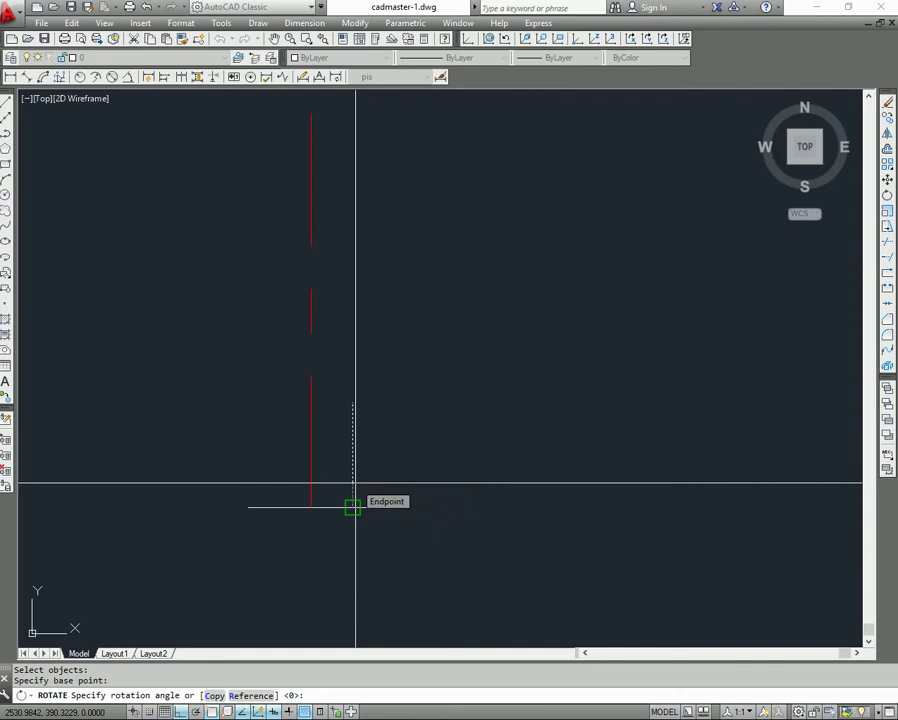
{"action": "type", "text": "12.2"}
{"action": "key", "text": "Return"}
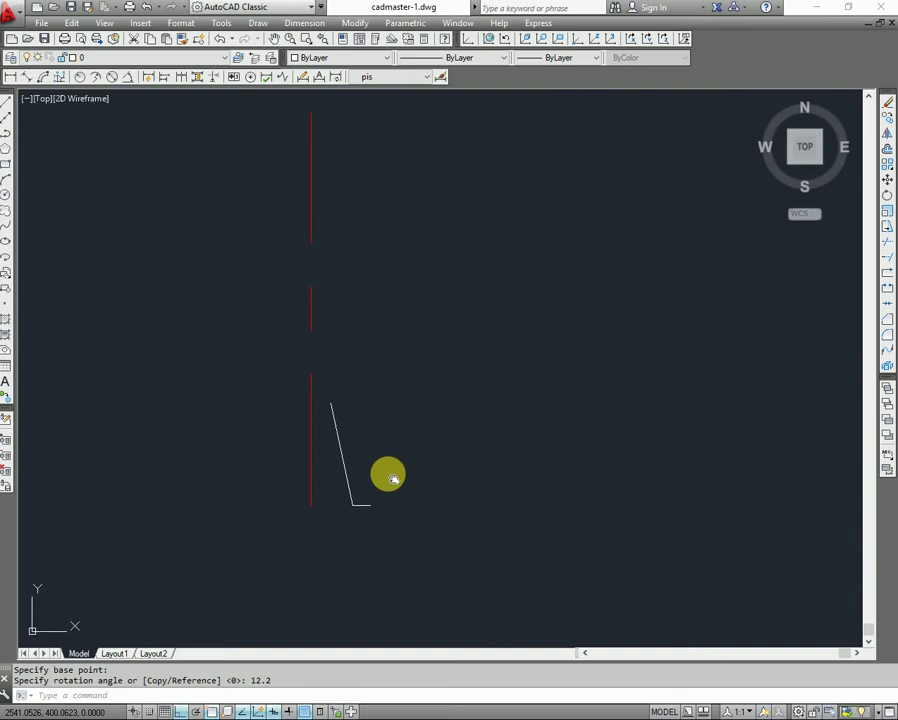
{"action": "middle_click_drag", "start_coordinate": [370, 490], "coordinate": [376, 489]}
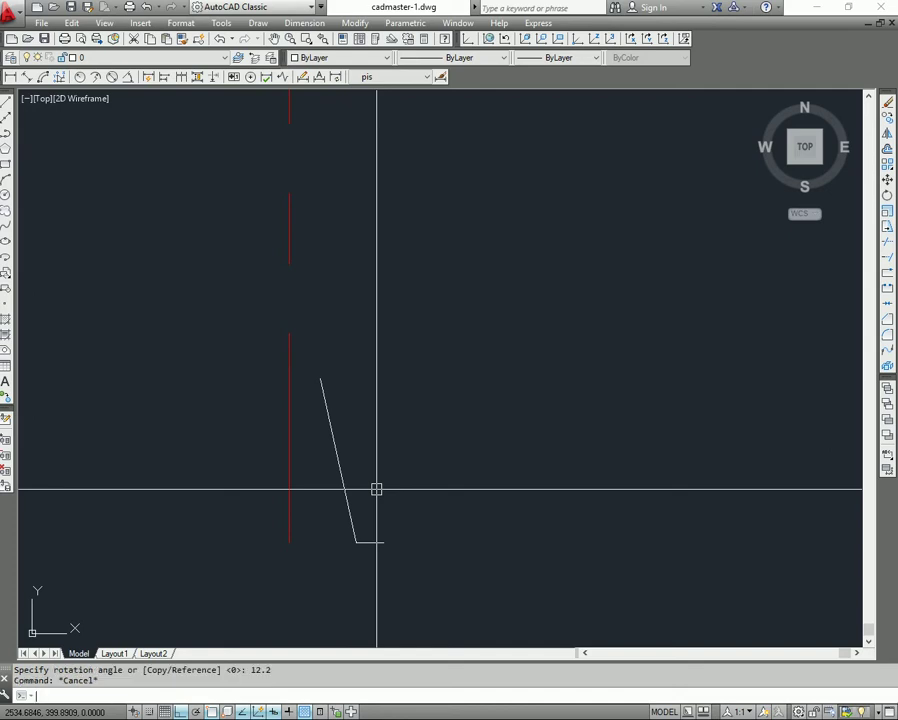
Step: Draw a 6-unit vertical line up from the slanted line's top endpoint
{"action": "type", "text": "l"}
{"action": "key", "text": "Return"}
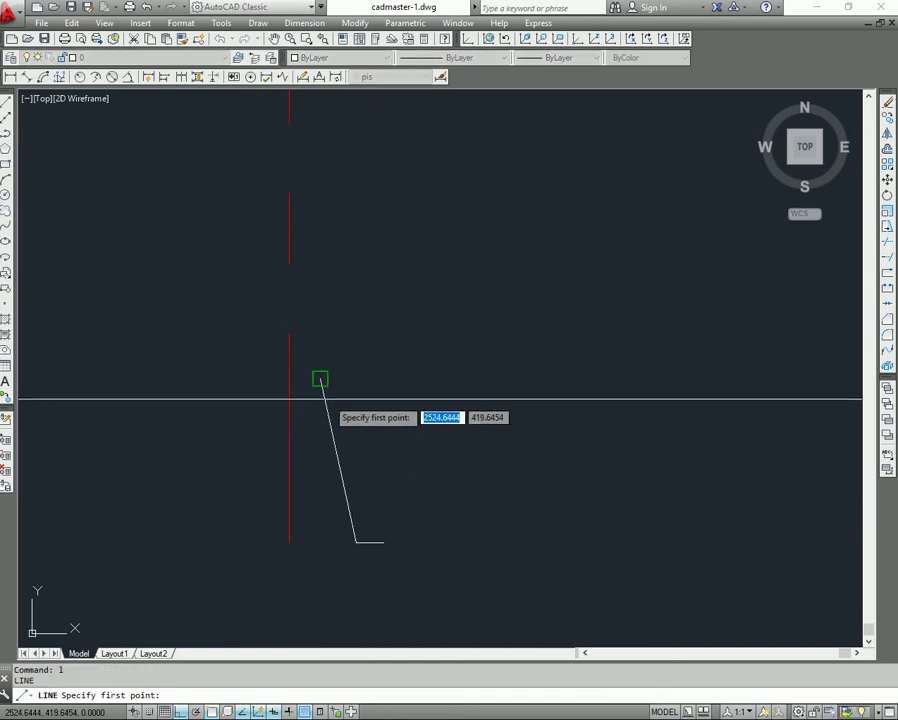
{"action": "left_click", "coordinate": [320, 379]}
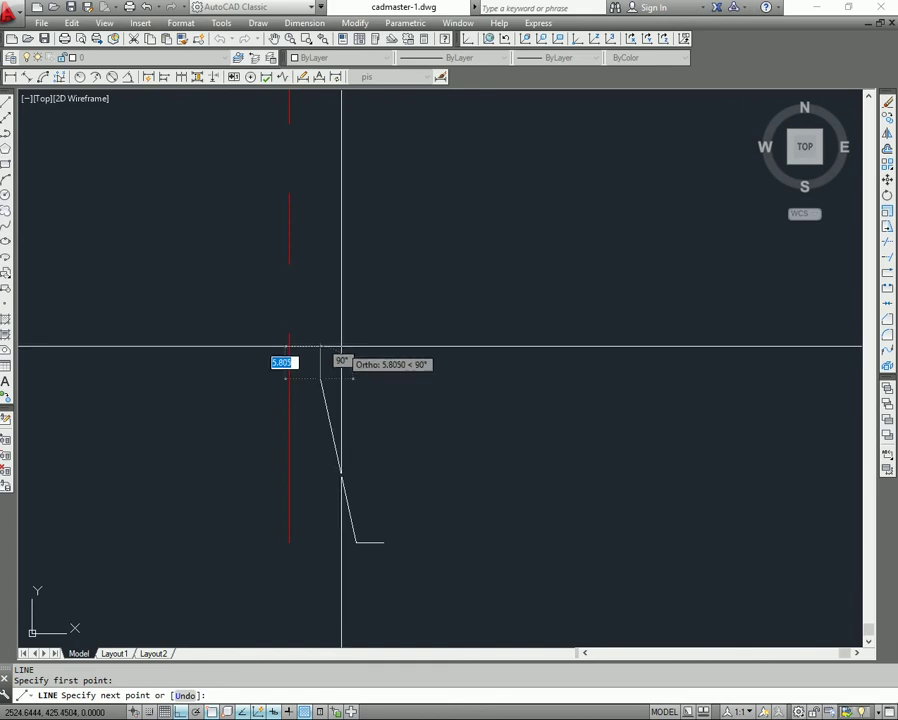
{"action": "key", "text": "Return"}
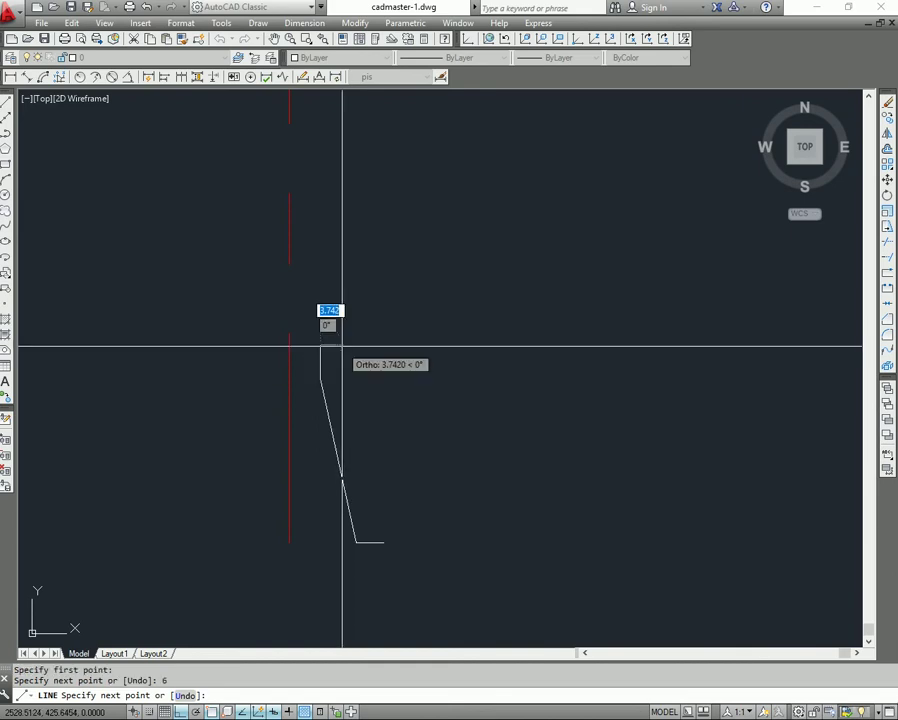
{"action": "key", "text": "Escape"}
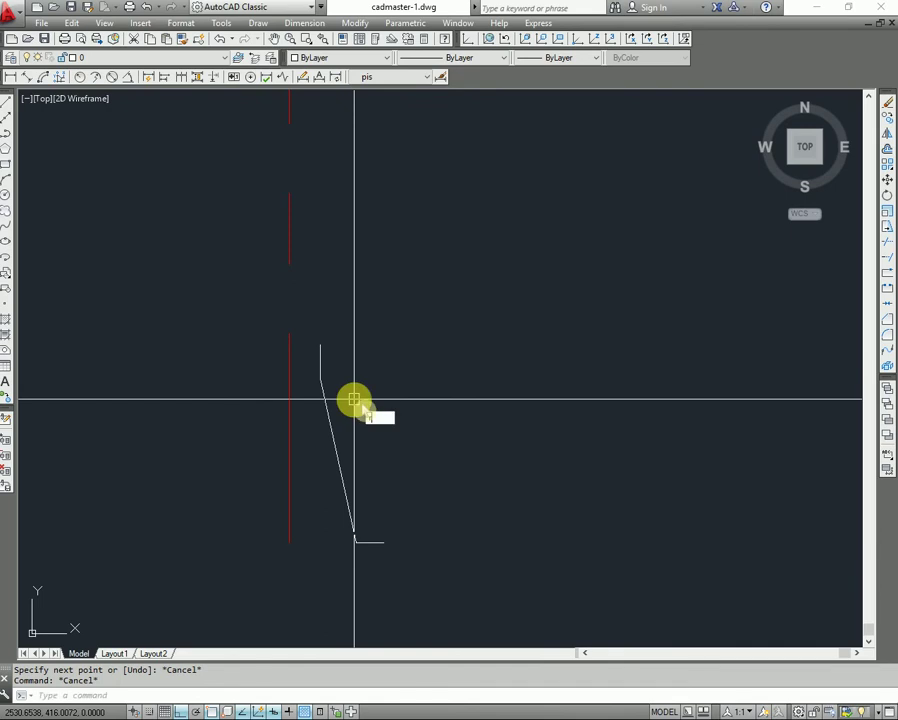
Step: Rotate the 6-unit segment -26.6° about the slanted line's top end
{"action": "type", "text": "ro"}
{"action": "key", "text": "Return"}
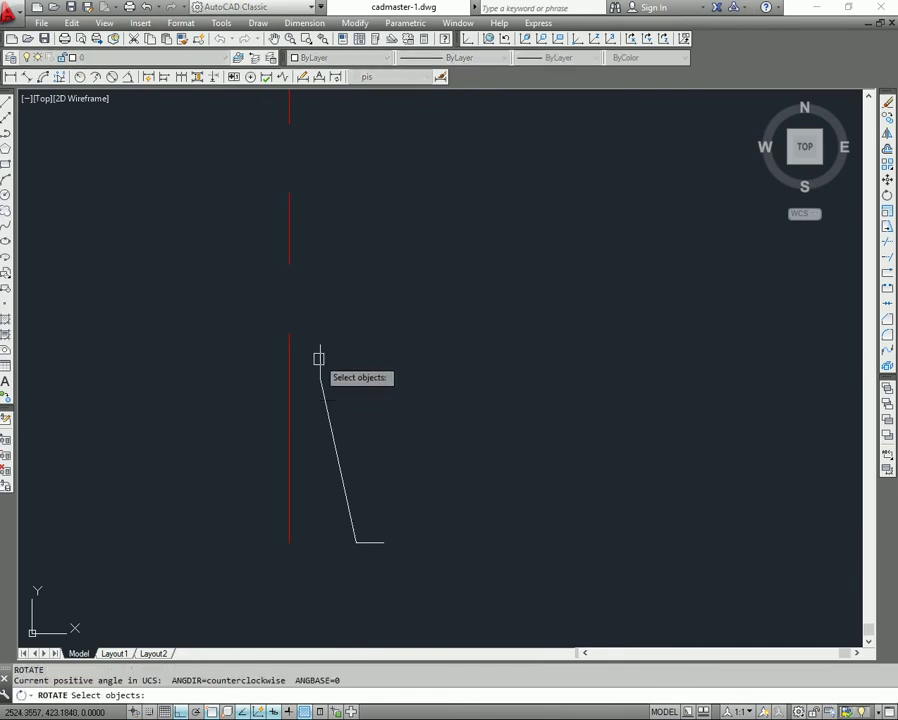
{"action": "key", "text": "Return"}
{"action": "left_click", "coordinate": [320, 379]}
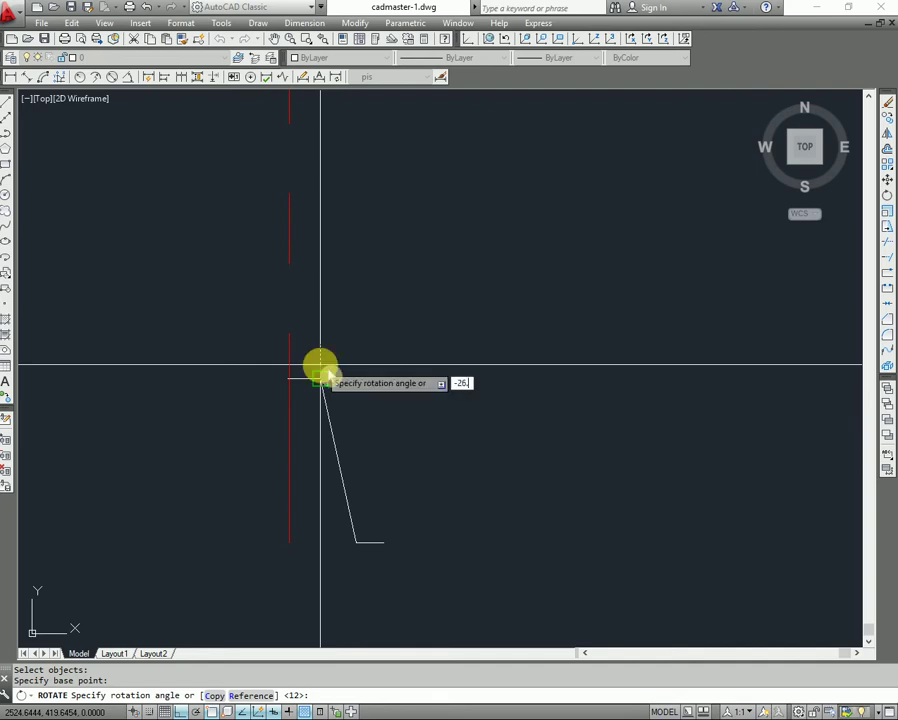
{"action": "left_click", "coordinate": [349, 409]}
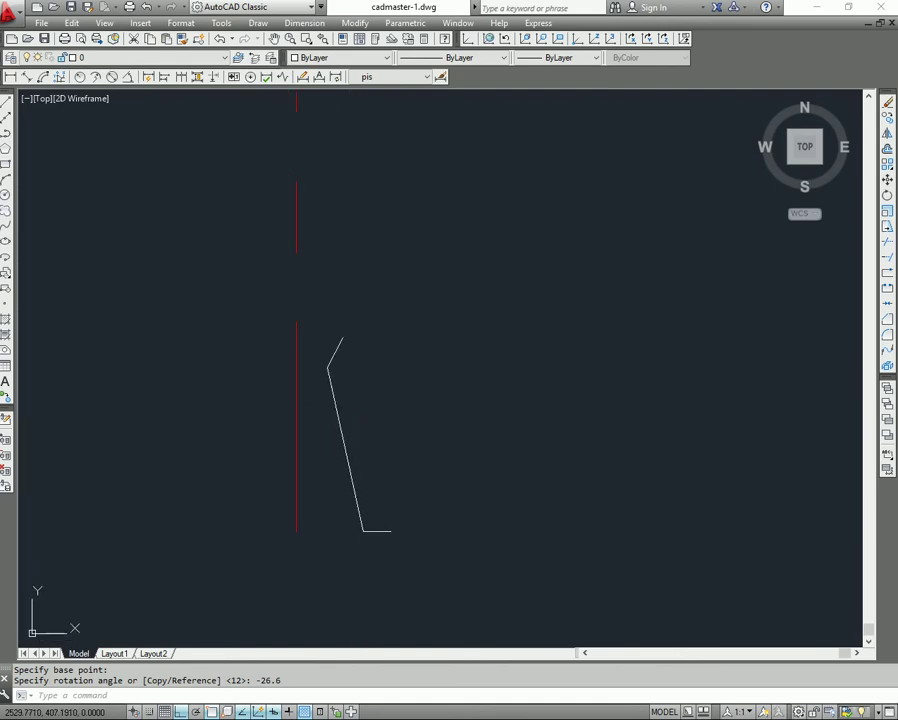
Step: Add a 17 linear dimension from the red line's bottom to the base edge's right end
{"action": "key", "text": "Escape"}
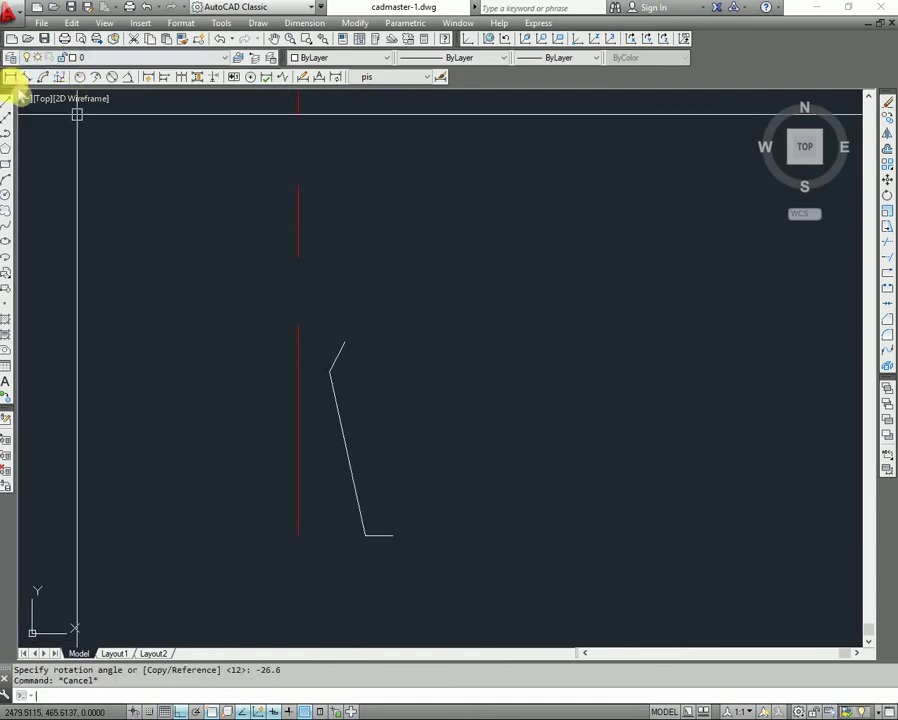
{"action": "left_click", "coordinate": [11, 77]}
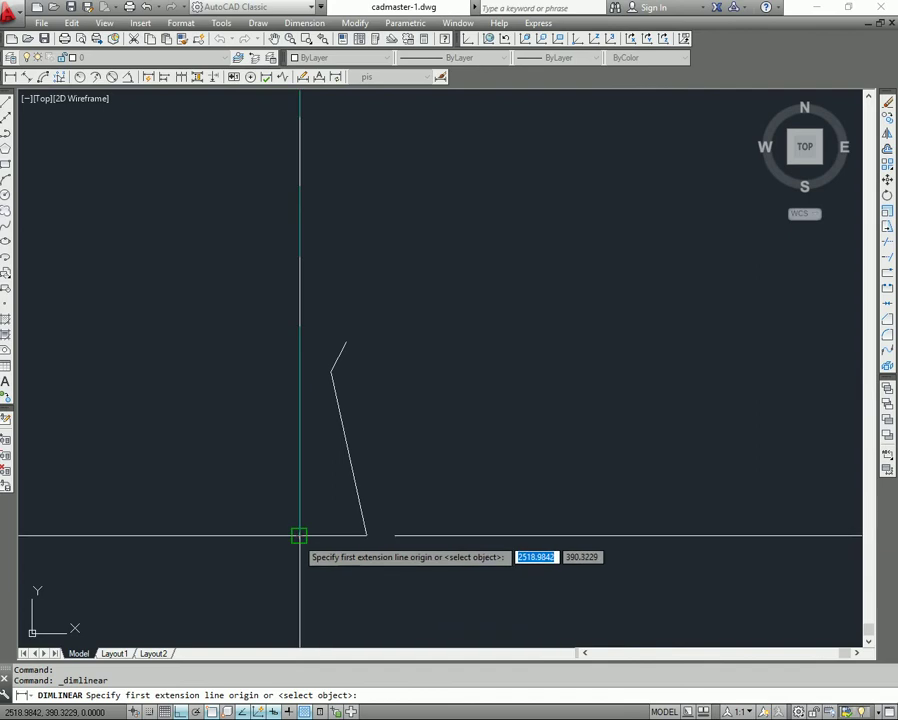
{"action": "left_click", "coordinate": [298, 534]}
{"action": "left_click", "coordinate": [394, 534]}
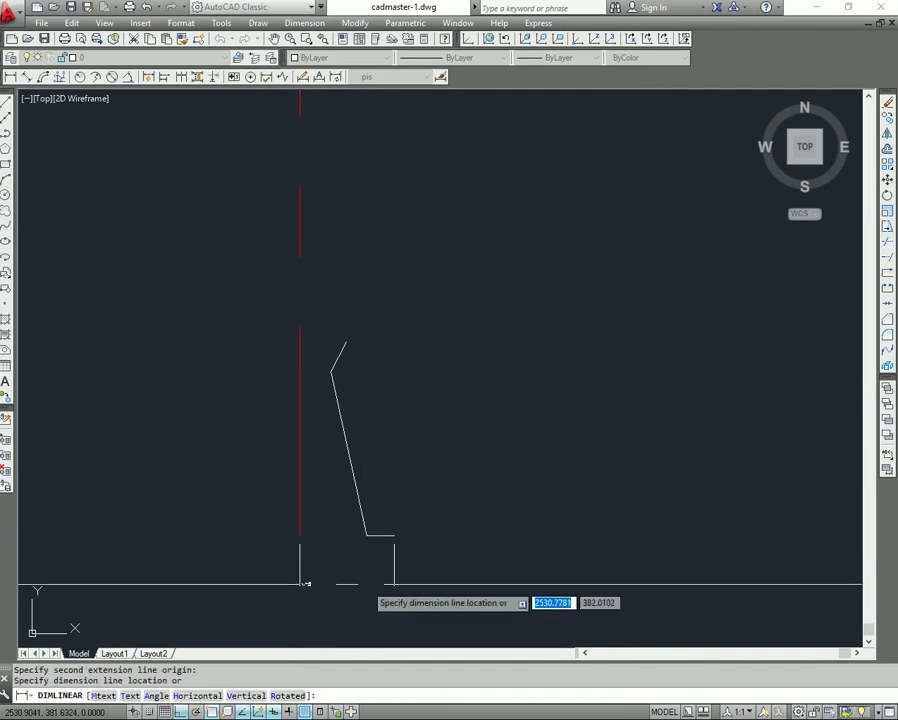
{"action": "left_click", "coordinate": [419, 582]}
{"action": "middle_click_drag", "start_coordinate": [460, 574], "coordinate": [470, 573]}
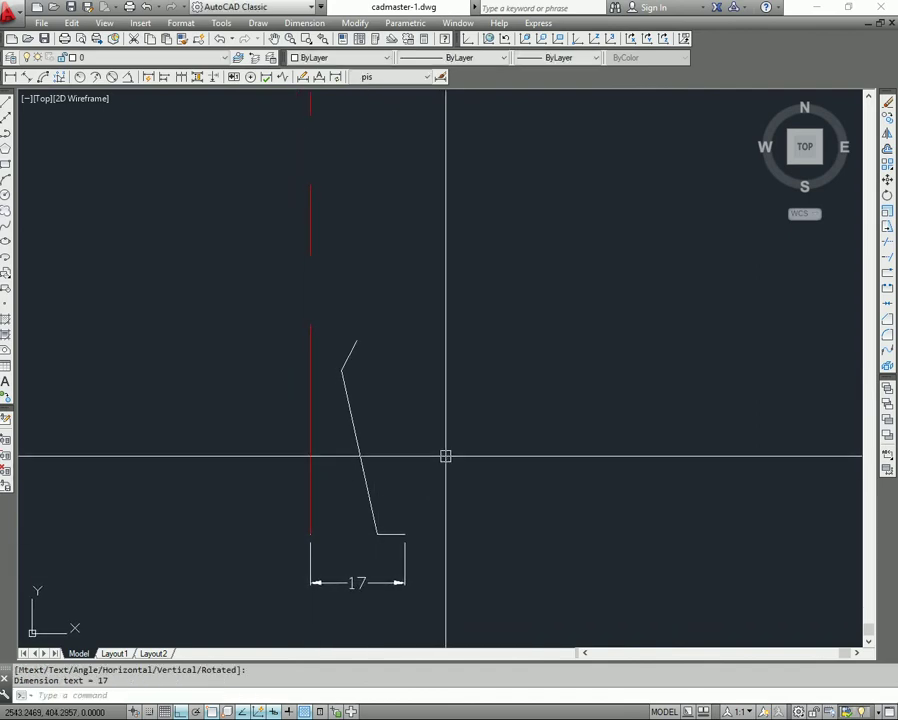
{"action": "key", "text": "Return"}
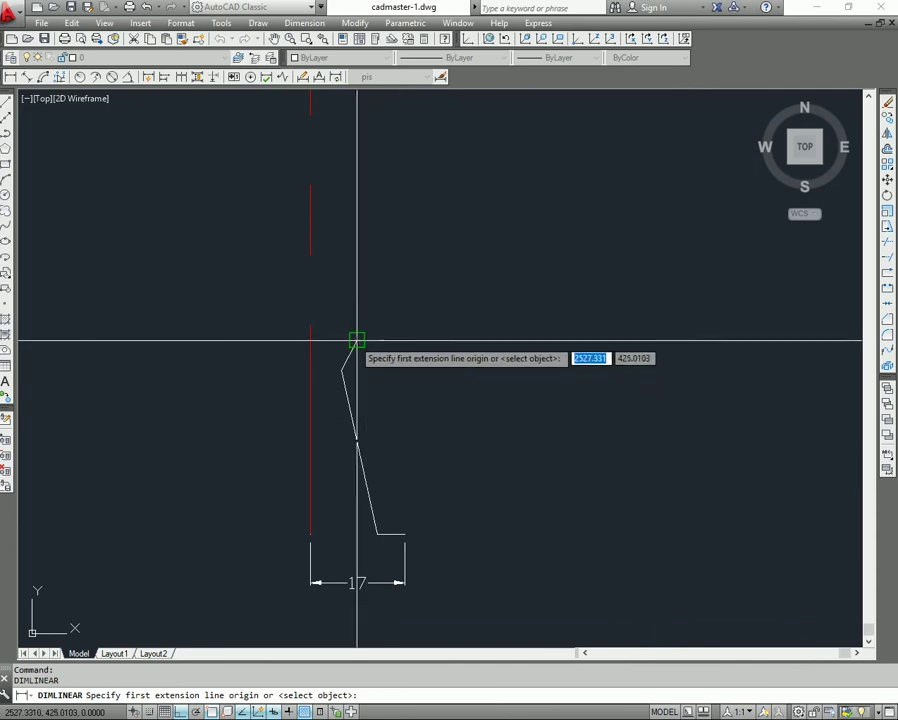
{"action": "key", "text": "Escape"}
Step: Draw a horizontal helper line at the top and dimension the 8.3 offset from the centre line
{"action": "type", "text": "l"}
{"action": "key", "text": "Return"}
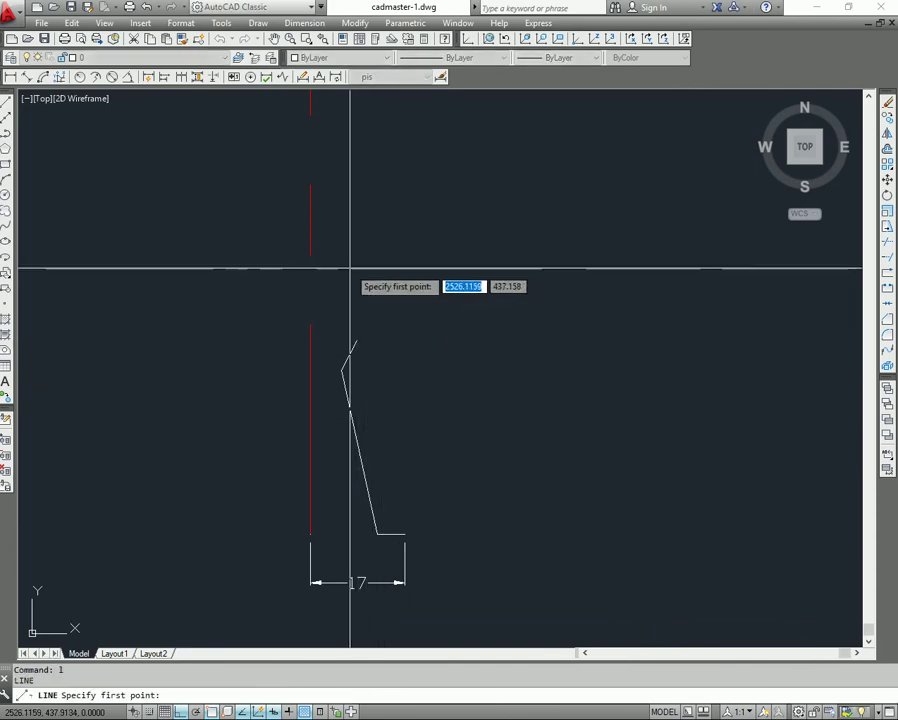
{"action": "left_click", "coordinate": [356, 340]}
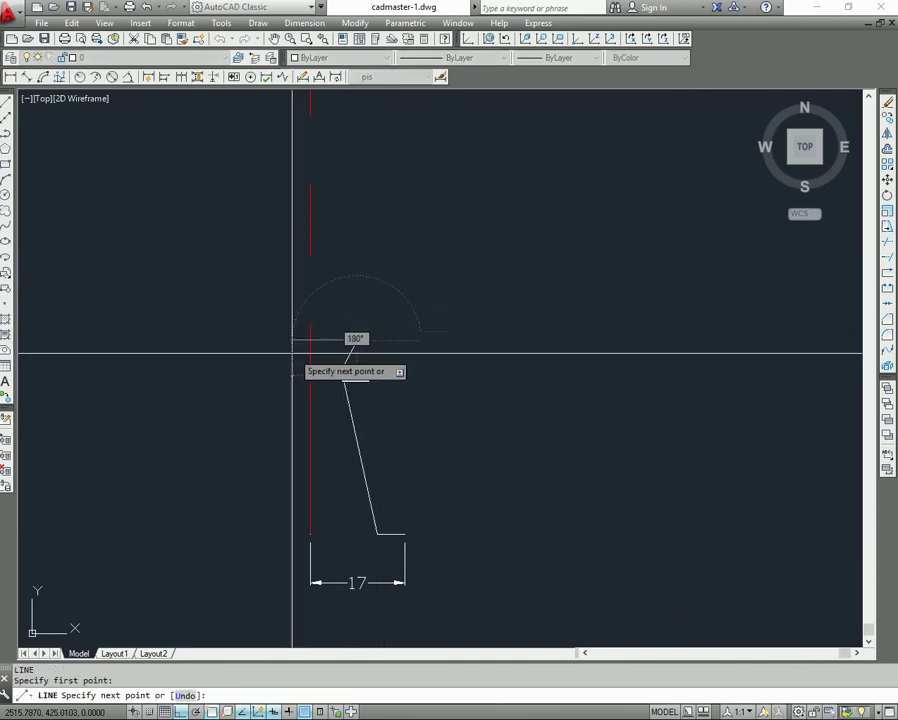
{"action": "left_click", "coordinate": [270, 345]}
{"action": "key", "text": "Escape"}
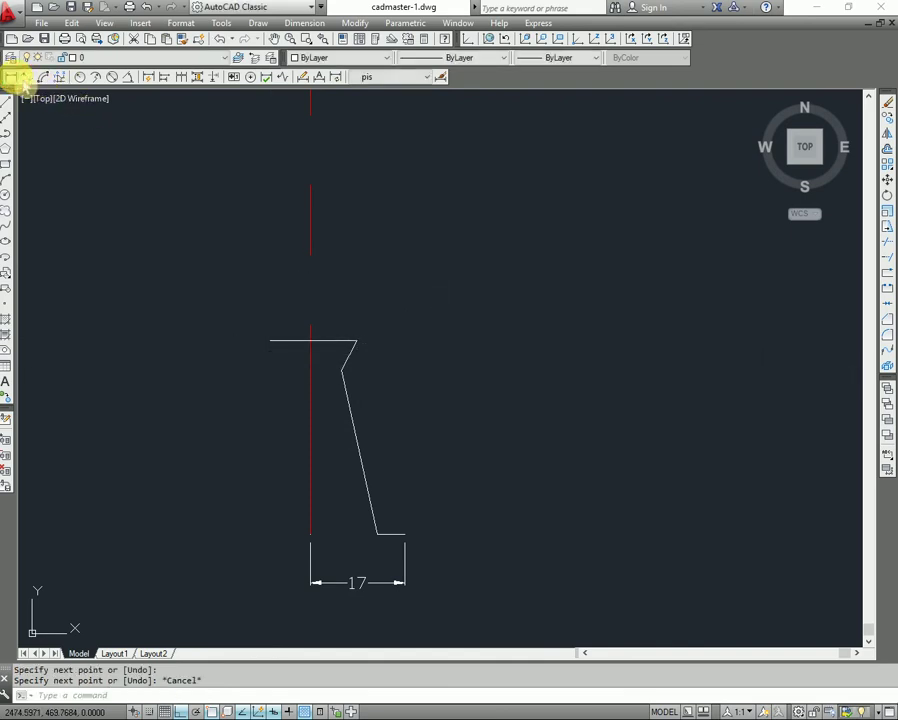
{"action": "left_click", "coordinate": [13, 78]}
{"action": "left_click", "coordinate": [310, 340]}
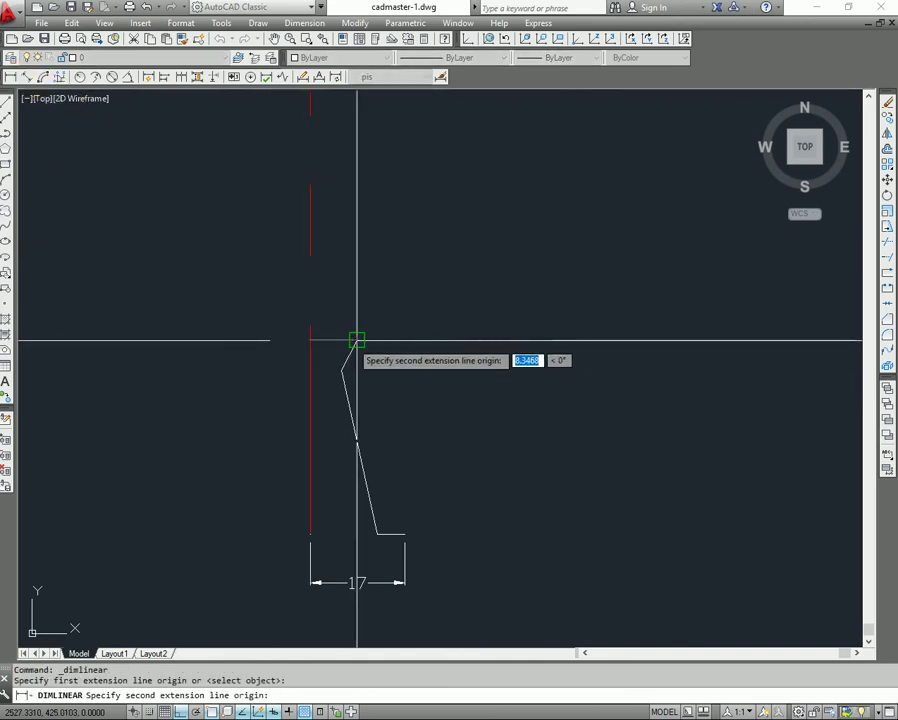
{"action": "left_click", "coordinate": [357, 340]}
{"action": "left_click", "coordinate": [348, 284]}
{"action": "key", "text": "Escape"}
Step: Erase the horizontal helper line at the top of the profile
{"action": "left_click", "coordinate": [285, 340]}
{"action": "type", "text": "e"}
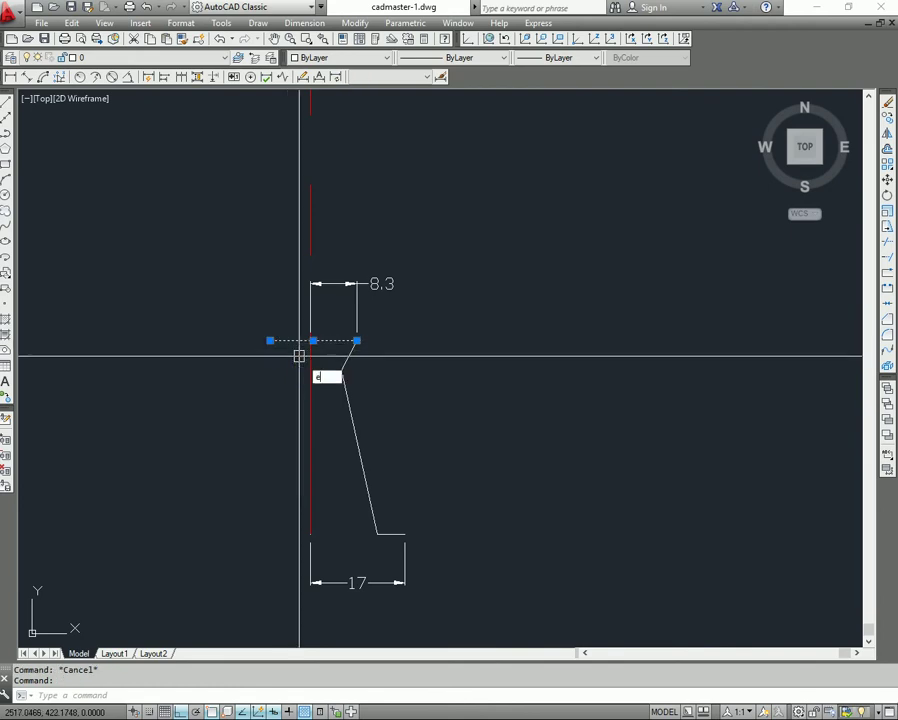
{"action": "key", "text": "Return"}
{"action": "mouse_move", "coordinate": [392, 406]}
{"action": "middle_mouse_down"}
{"action": "mouse_move", "coordinate": [386, 402]}
{"action": "mouse_move", "coordinate": [414, 414]}
{"action": "middle_mouse_up"}
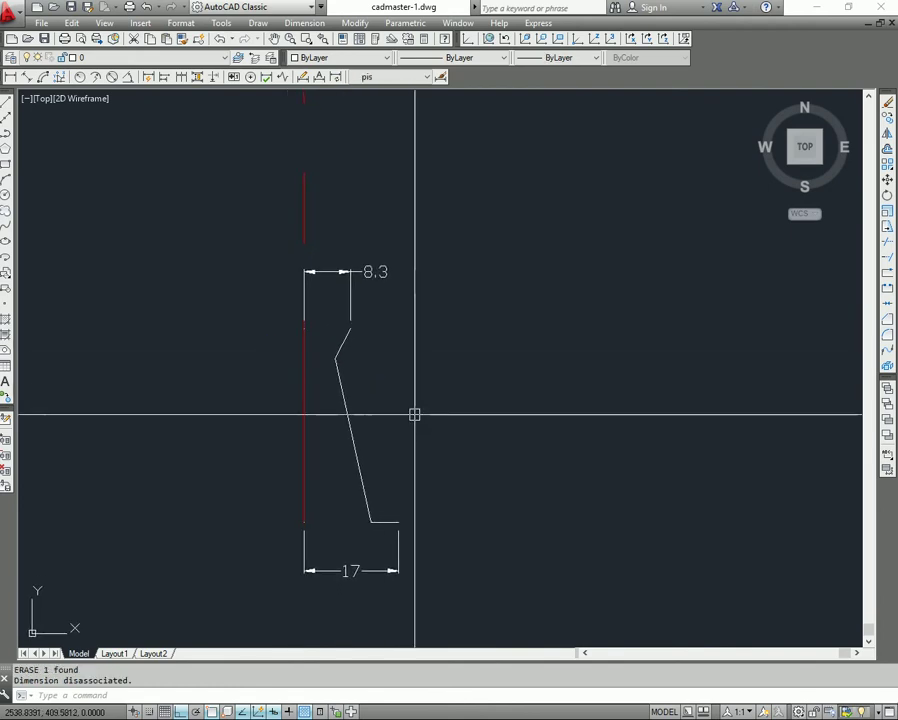
Step: Add 12.2° and 26.6° angular dimensions between the slanted edges and the red centre line
{"action": "left_click", "coordinate": [130, 77]}
{"action": "left_click", "coordinate": [304, 457]}
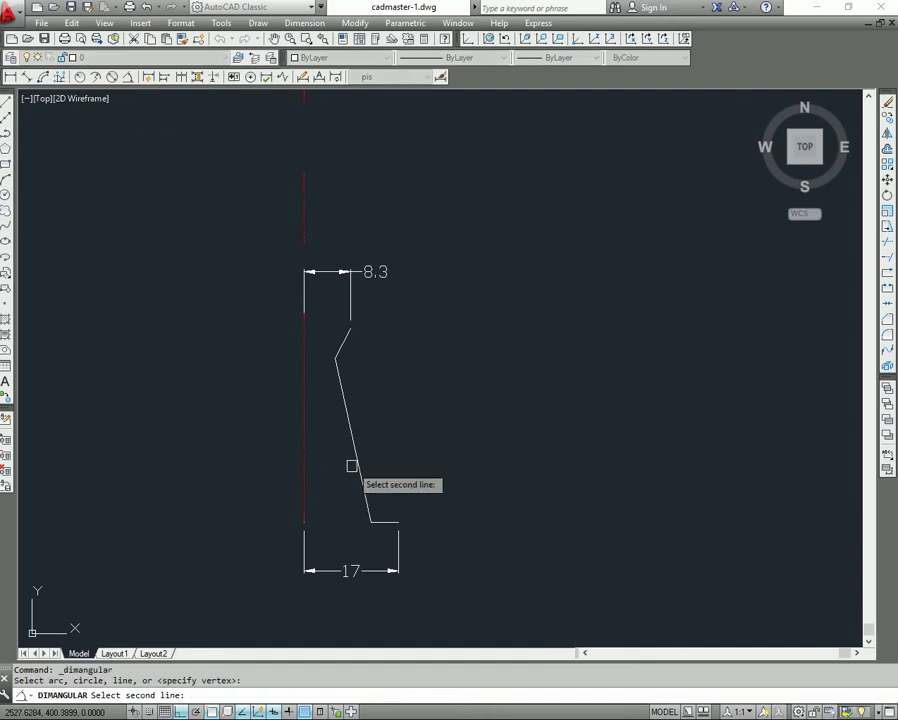
{"action": "left_click", "coordinate": [355, 463]}
{"action": "left_click", "coordinate": [350, 486]}
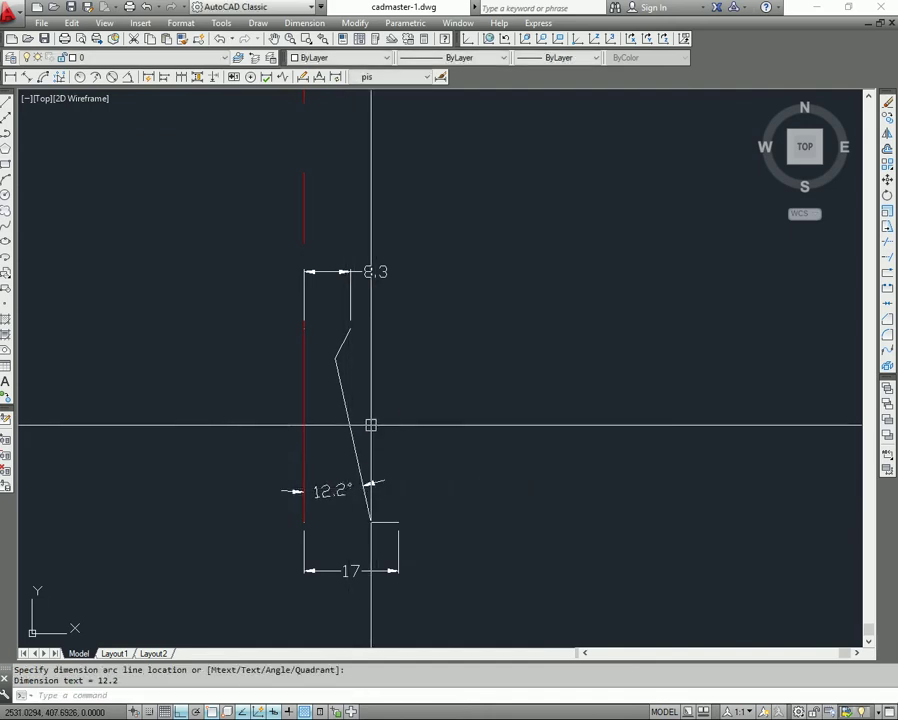
{"action": "middle_click_drag", "start_coordinate": [374, 430], "coordinate": [366, 414]}
{"action": "key", "text": "Return"}
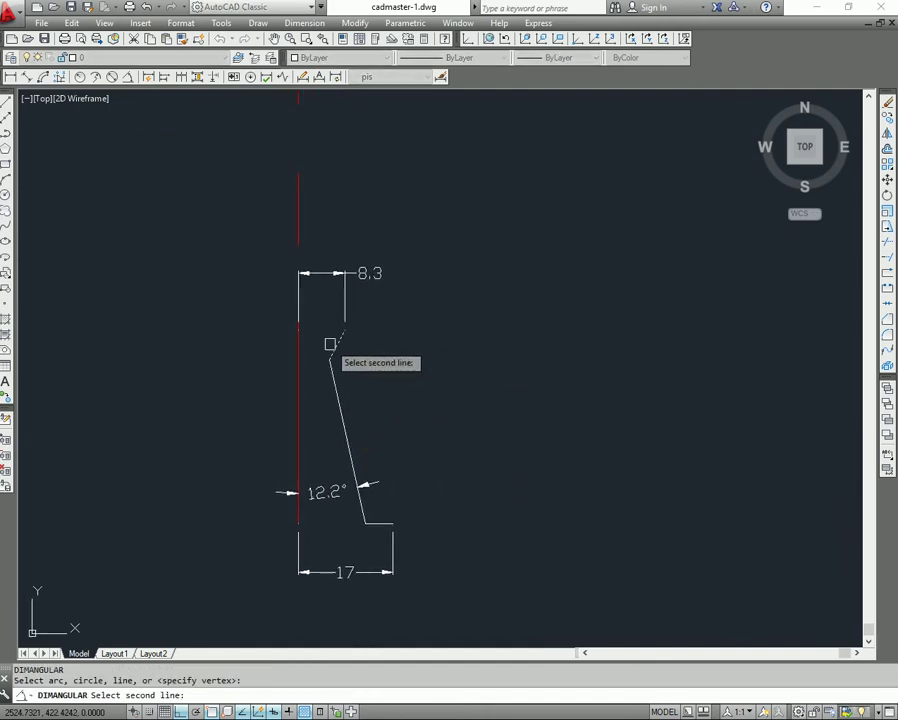
{"action": "left_click", "coordinate": [299, 347]}
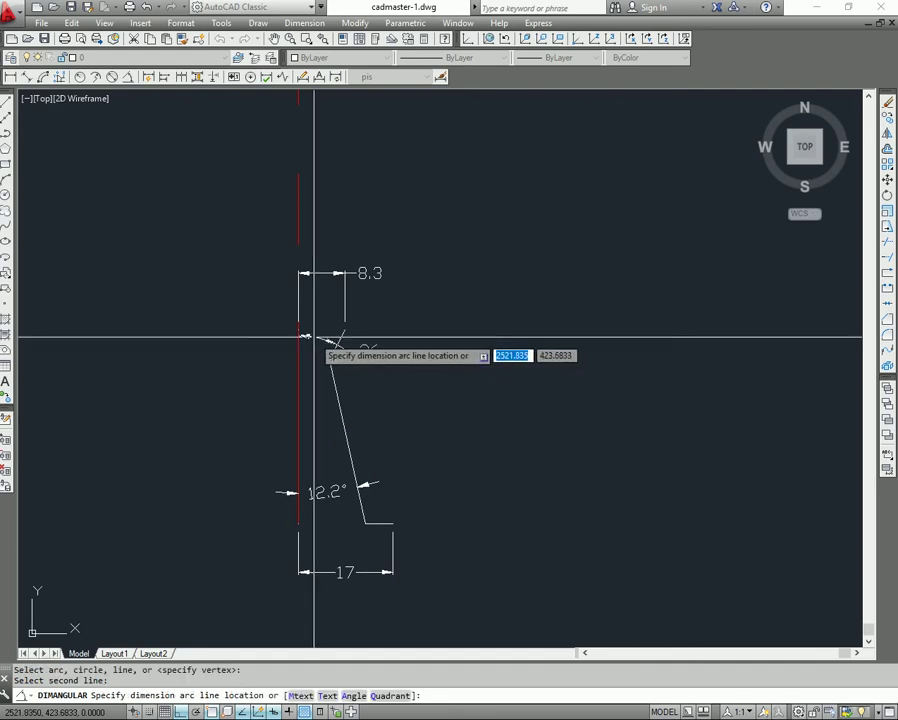
{"action": "left_click", "coordinate": [311, 336]}
{"action": "middle_click_drag", "start_coordinate": [445, 468], "coordinate": [452, 444]}
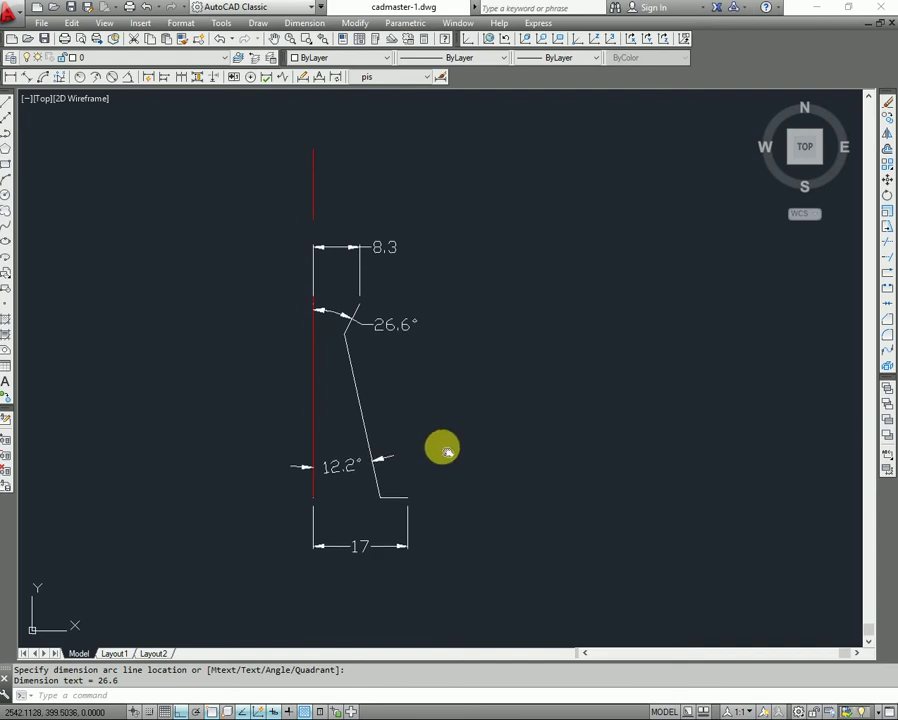
{"action": "middle_click_drag", "start_coordinate": [442, 448], "coordinate": [434, 440]}
{"action": "key", "text": "Escape"}
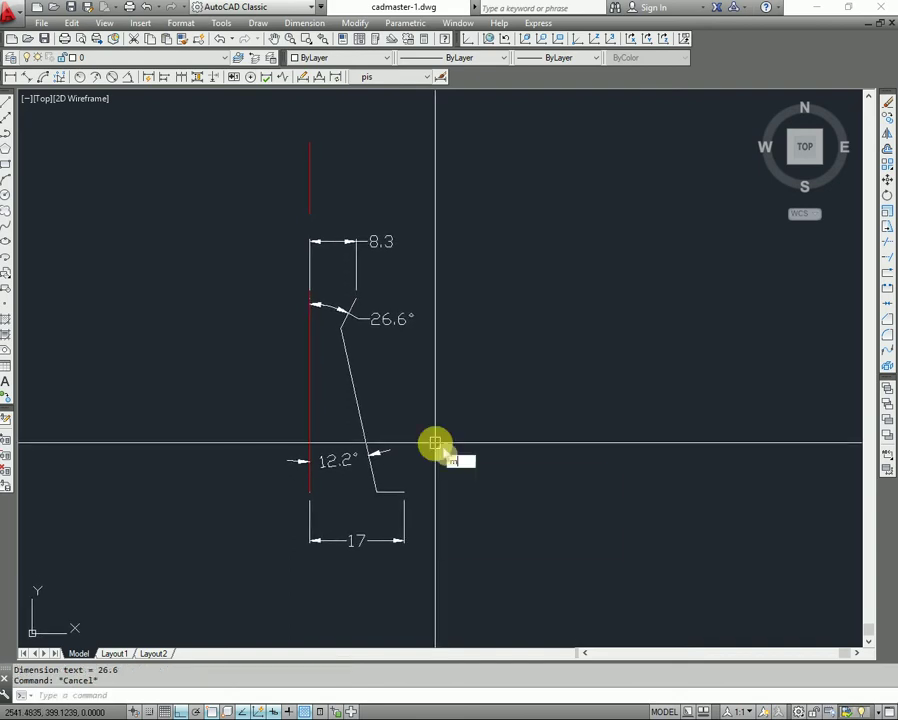
Step: Dimension the 5-unit bottom ledge with a linear dimension below it
{"action": "type", "text": "i"}
{"action": "key", "text": "Return"}
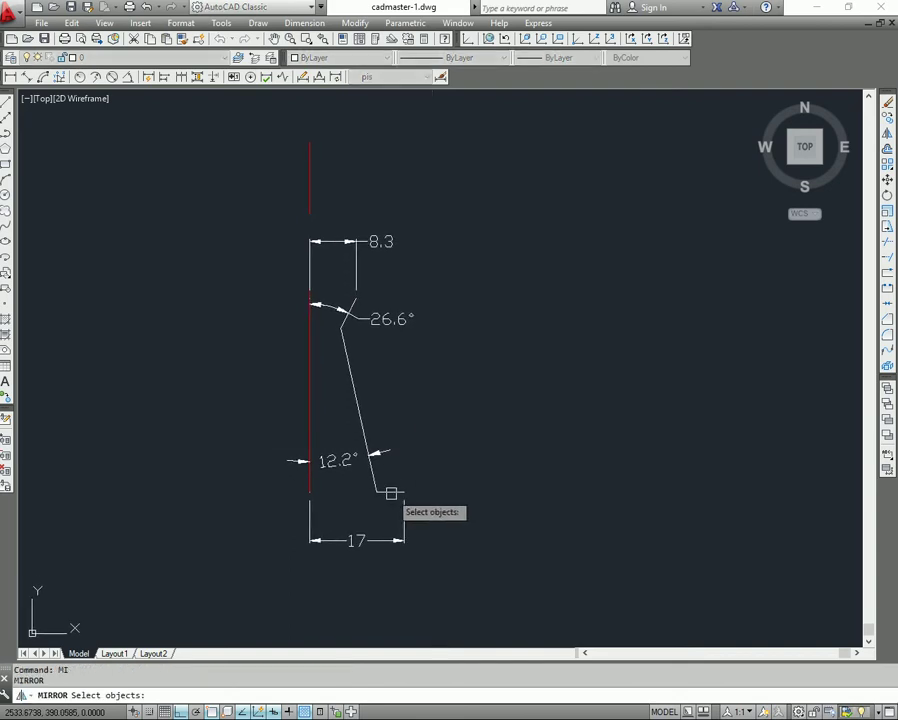
{"action": "key", "text": "Escape"}
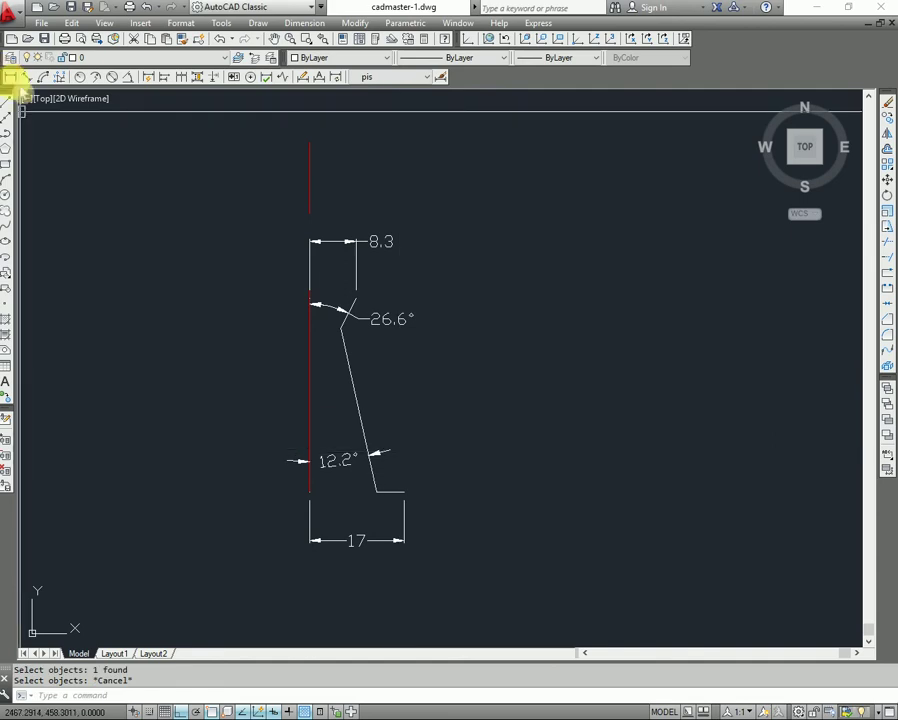
{"action": "left_click", "coordinate": [12, 78]}
{"action": "left_click", "coordinate": [375, 491]}
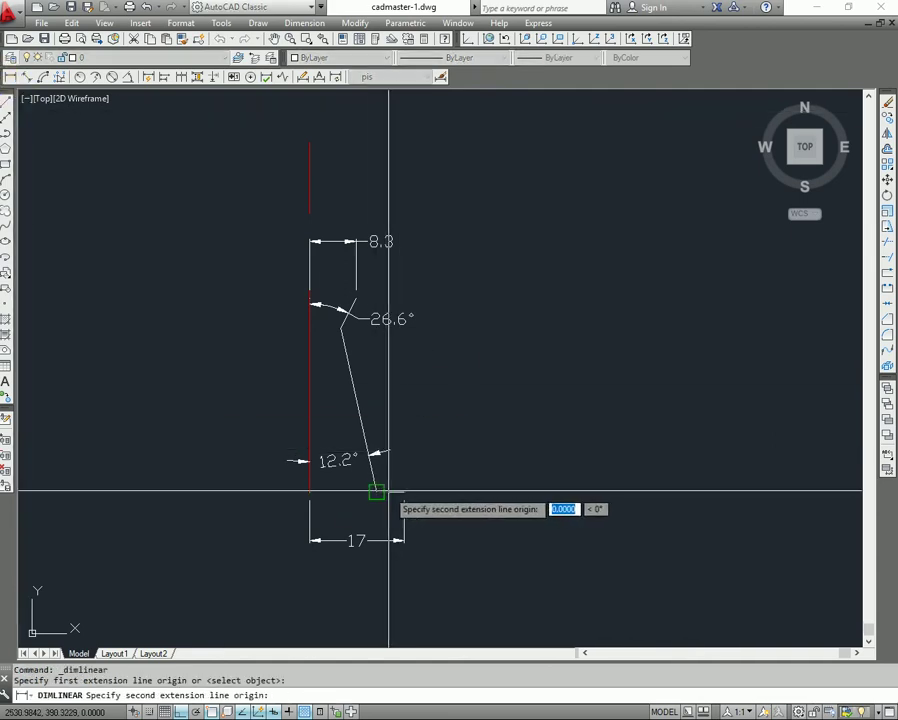
{"action": "left_click", "coordinate": [404, 540]}
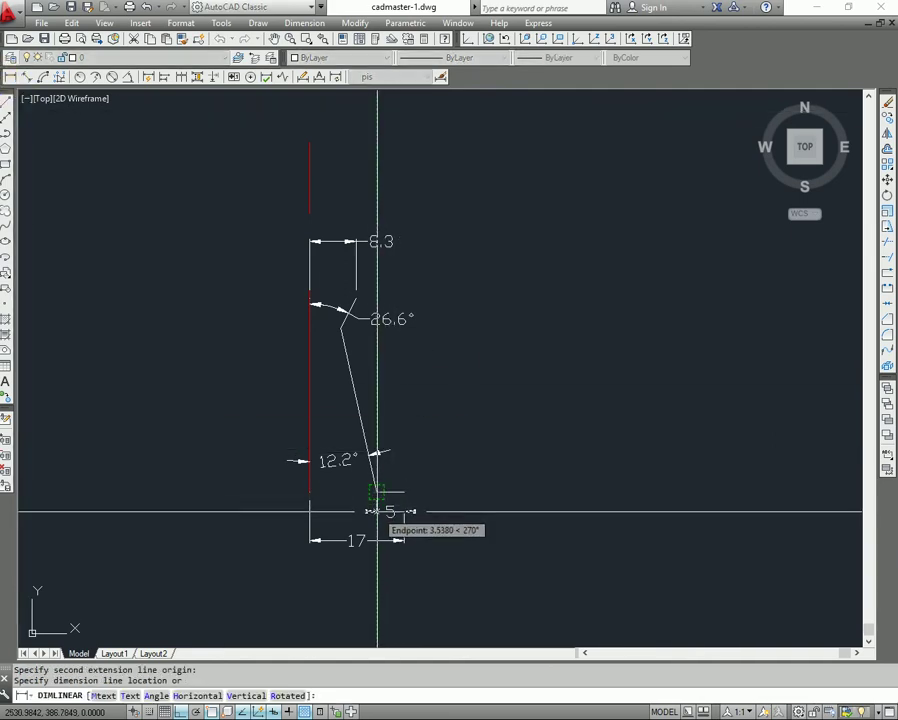
{"action": "left_click", "coordinate": [378, 515]}
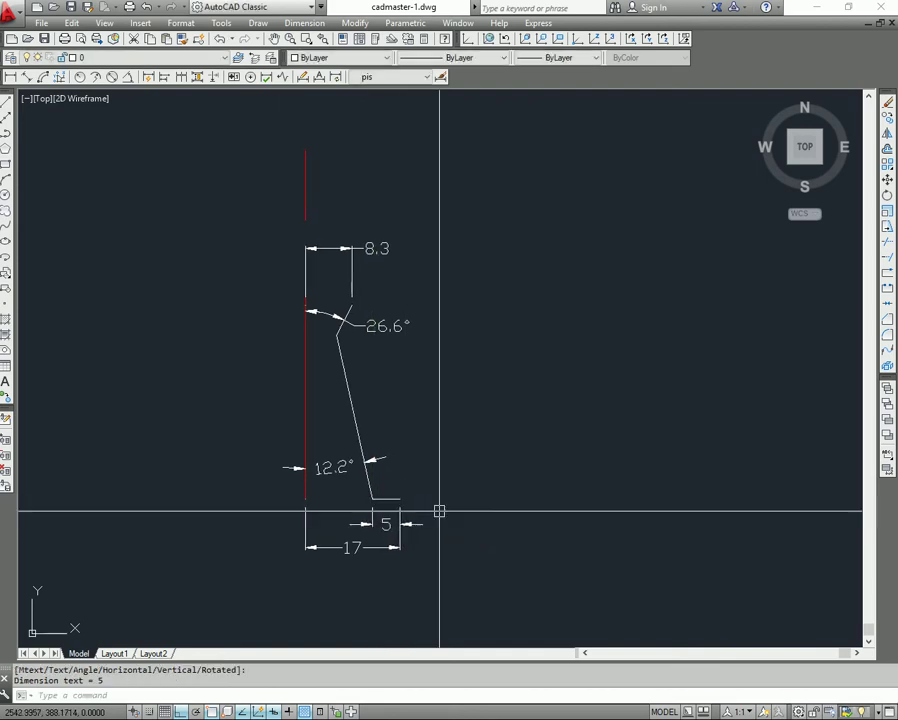
Step: Add a 29.3 vertical height dimension on the right, up to the slanted edges' junction
{"action": "key", "text": "Return"}
{"action": "left_click", "coordinate": [400, 497]}
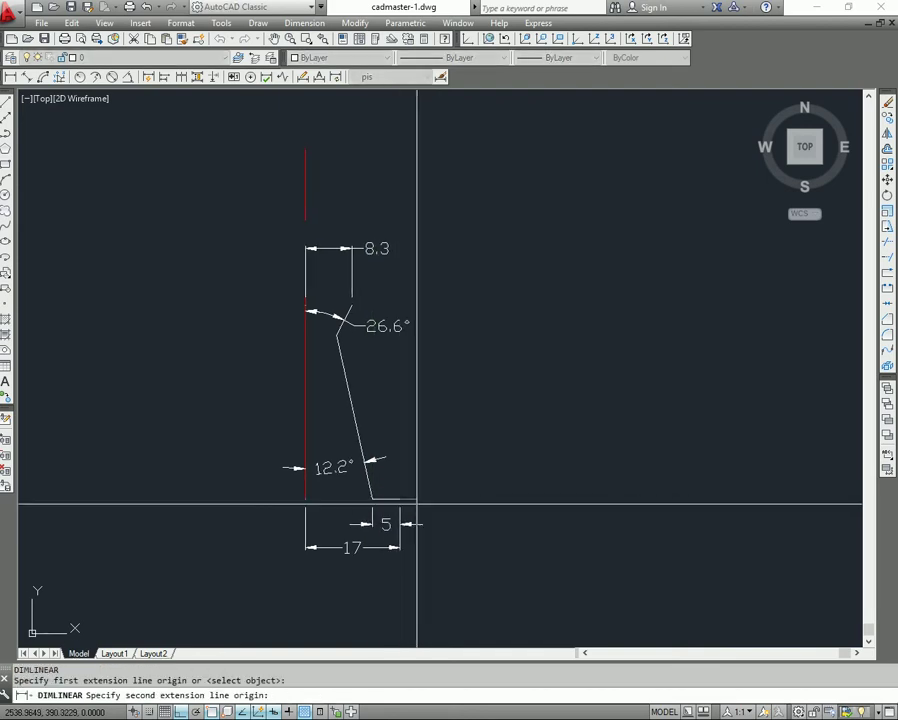
{"action": "left_click", "coordinate": [336, 334]}
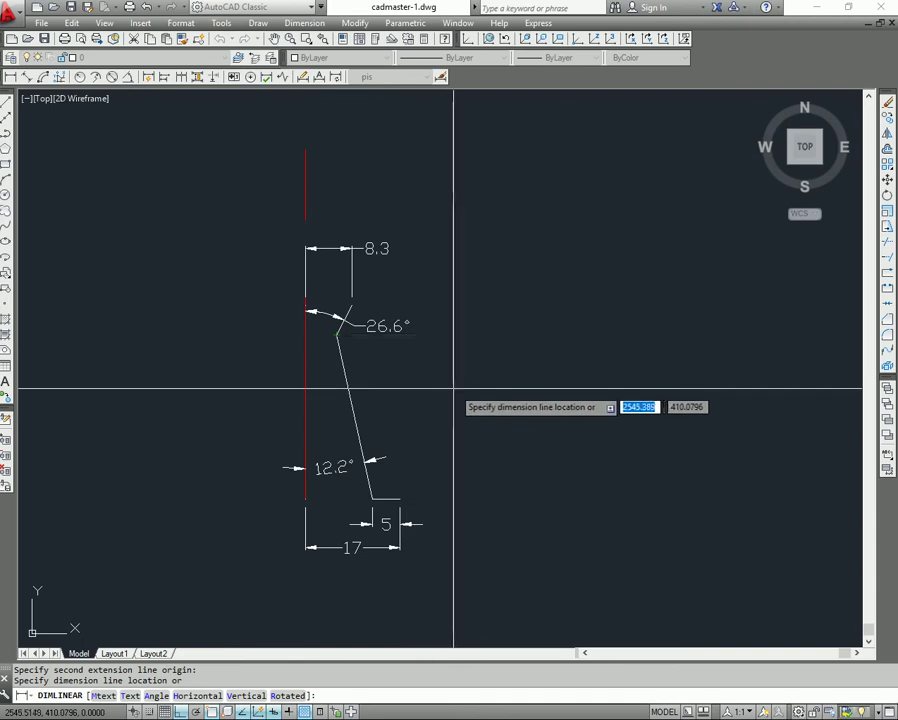
{"action": "left_click", "coordinate": [467, 398]}
{"action": "middle_click_drag", "start_coordinate": [506, 445], "coordinate": [498, 445]}
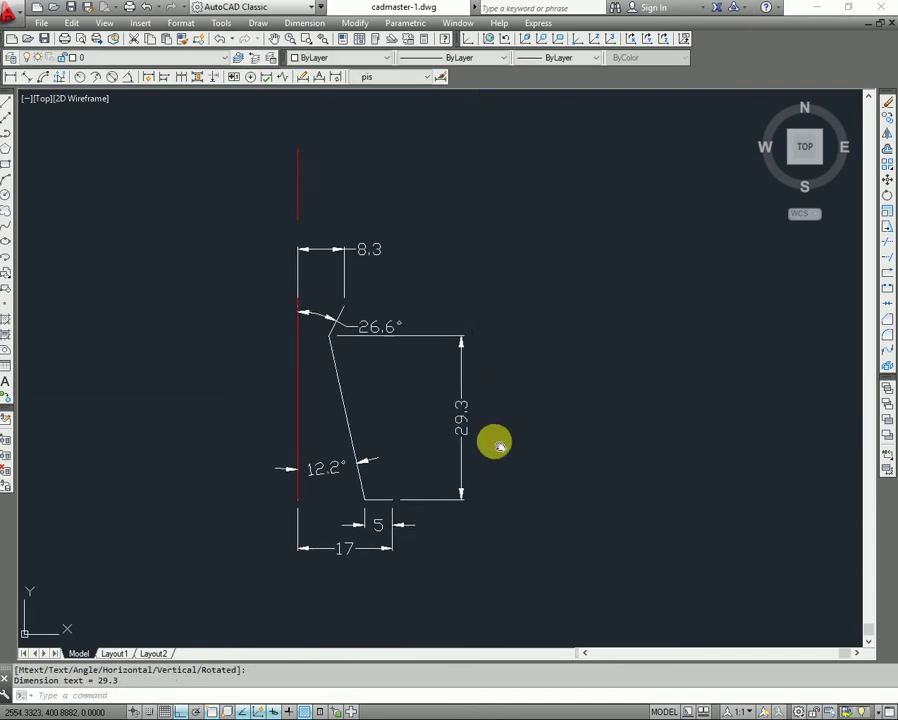
Step: Add the 34.7 overall height dimension on the right of the profile
{"action": "key", "text": "Return"}
{"action": "left_click", "coordinate": [336, 360]}
{"action": "key", "text": "Escape"}
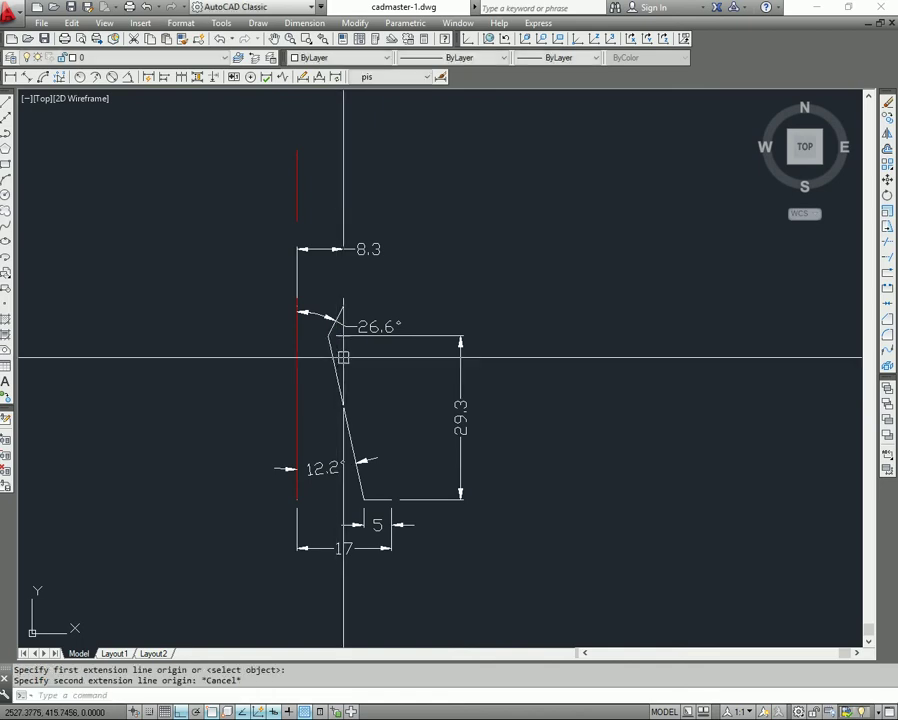
{"action": "key", "text": "Return"}
{"action": "left_click", "coordinate": [344, 305]}
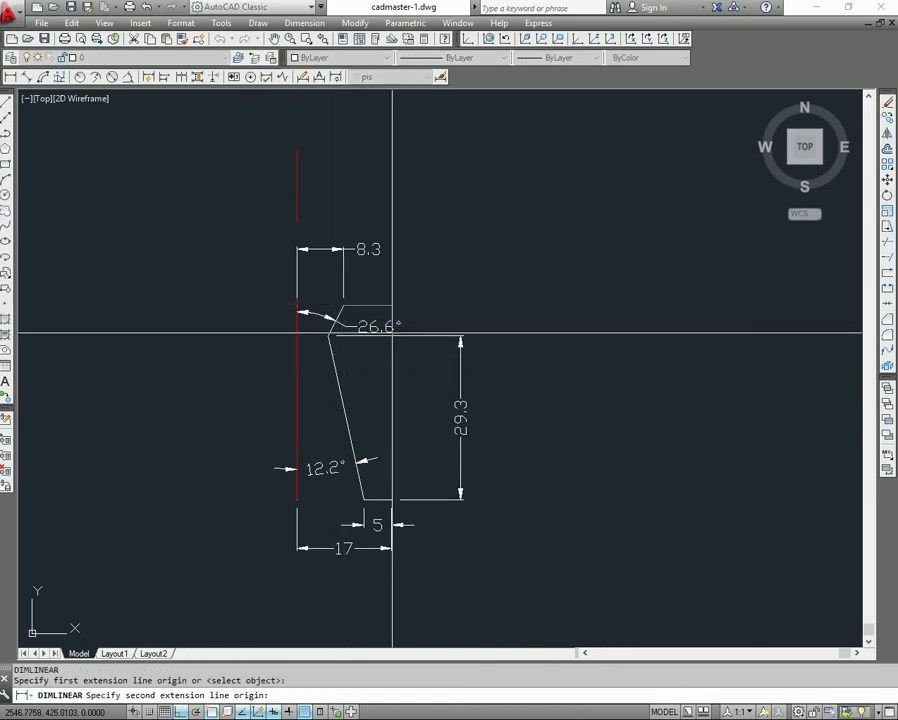
{"action": "left_click", "coordinate": [388, 496]}
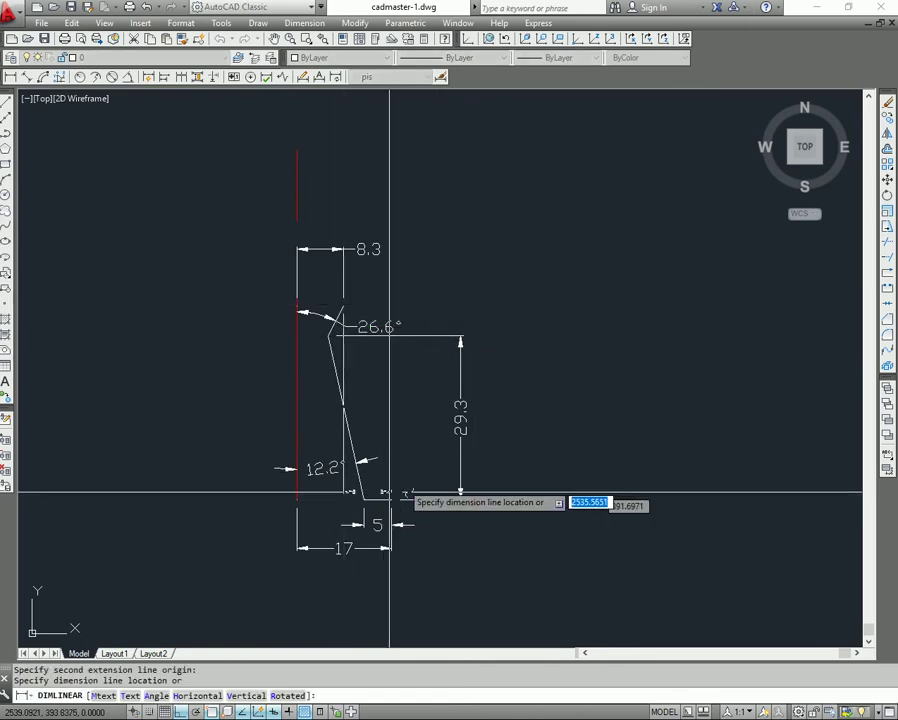
{"action": "left_click", "coordinate": [502, 447]}
{"action": "key", "text": "Escape"}
{"action": "middle_click_drag", "start_coordinate": [472, 516], "coordinate": [488, 524]}
{"action": "scroll", "coordinate": [425, 491], "scroll_direction": "up", "scroll_amount": 2}
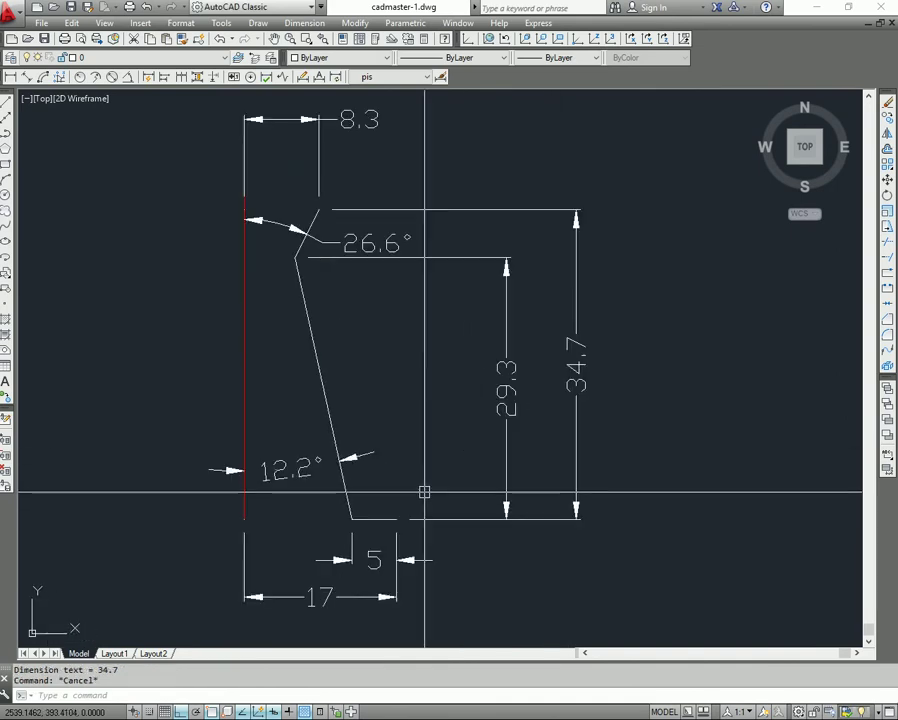
{"action": "middle_click_drag", "start_coordinate": [431, 486], "coordinate": [416, 453]}
{"action": "type", "text": "mi"}
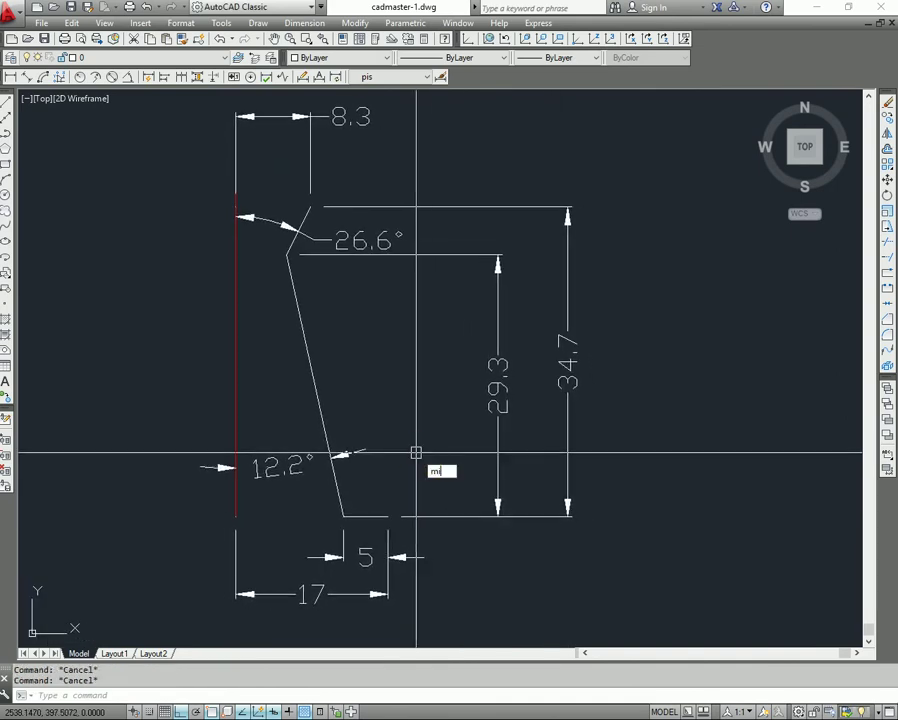
Step: Mirror the base, slanted side and top segment across the red centre line
{"action": "key", "text": "Return"}
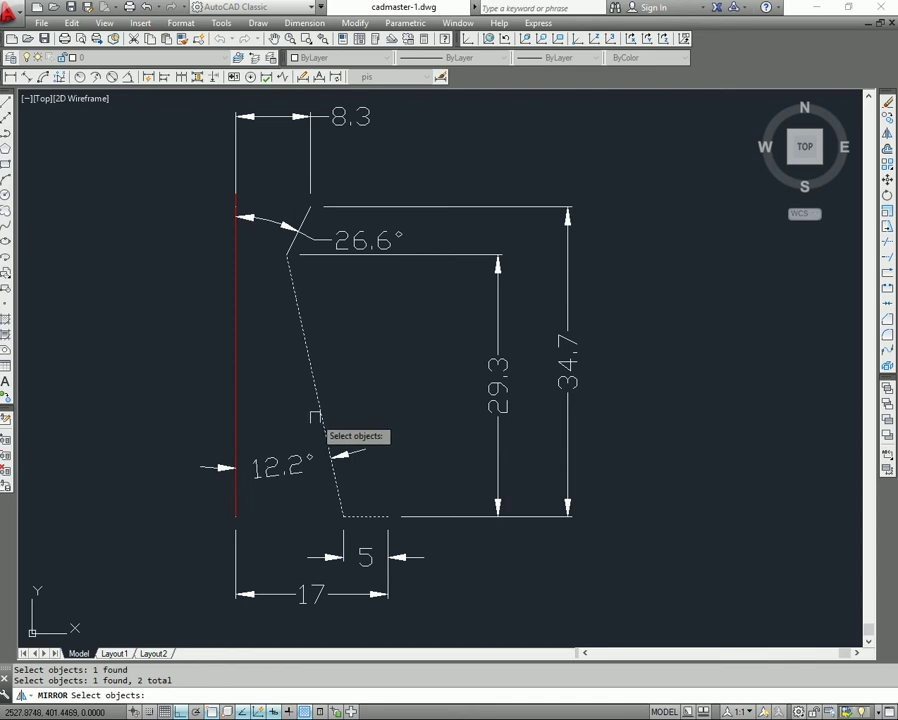
{"action": "left_click", "coordinate": [290, 242]}
{"action": "scroll", "coordinate": [290, 242], "scroll_direction": "down", "scroll_amount": 2}
{"action": "middle_click_drag", "start_coordinate": [274, 353], "coordinate": [306, 364]}
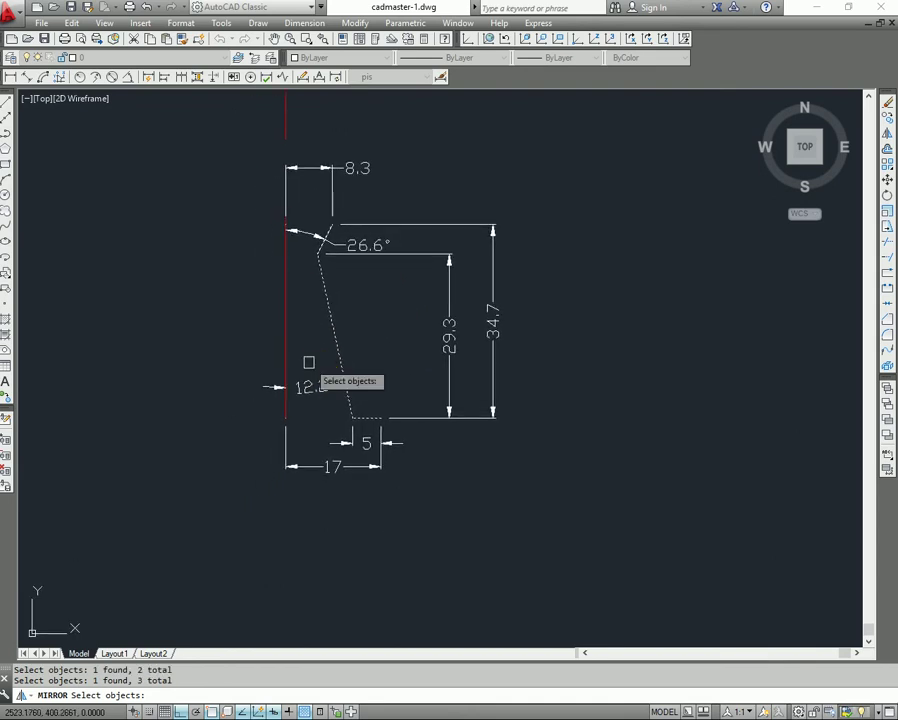
{"action": "key", "text": "Return"}
{"action": "left_click", "coordinate": [285, 418]}
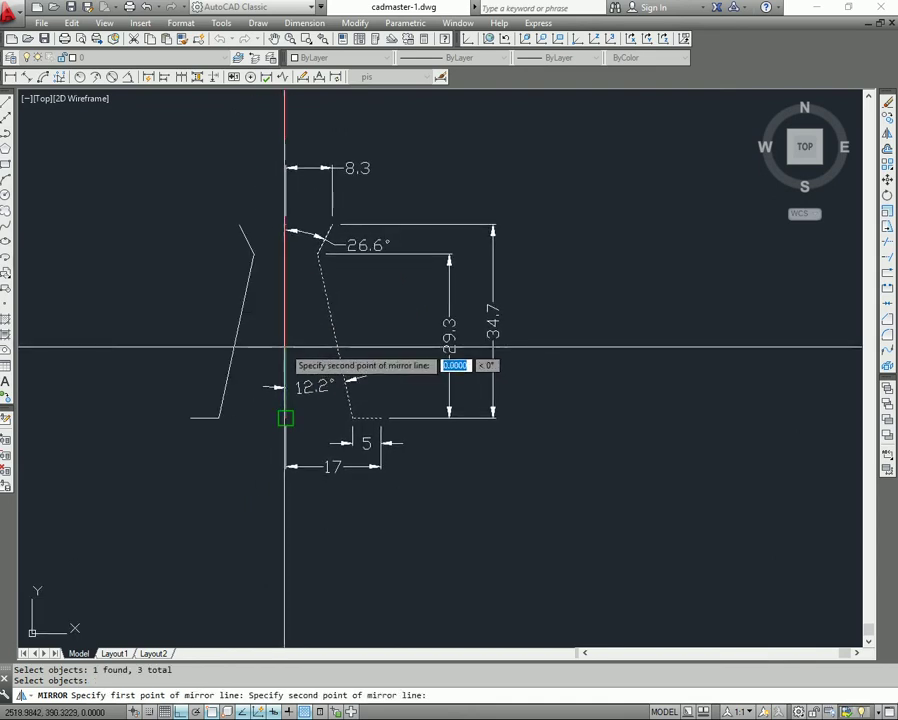
{"action": "left_click", "coordinate": [306, 526]}
{"action": "middle_click_drag", "start_coordinate": [304, 390], "coordinate": [316, 418]}
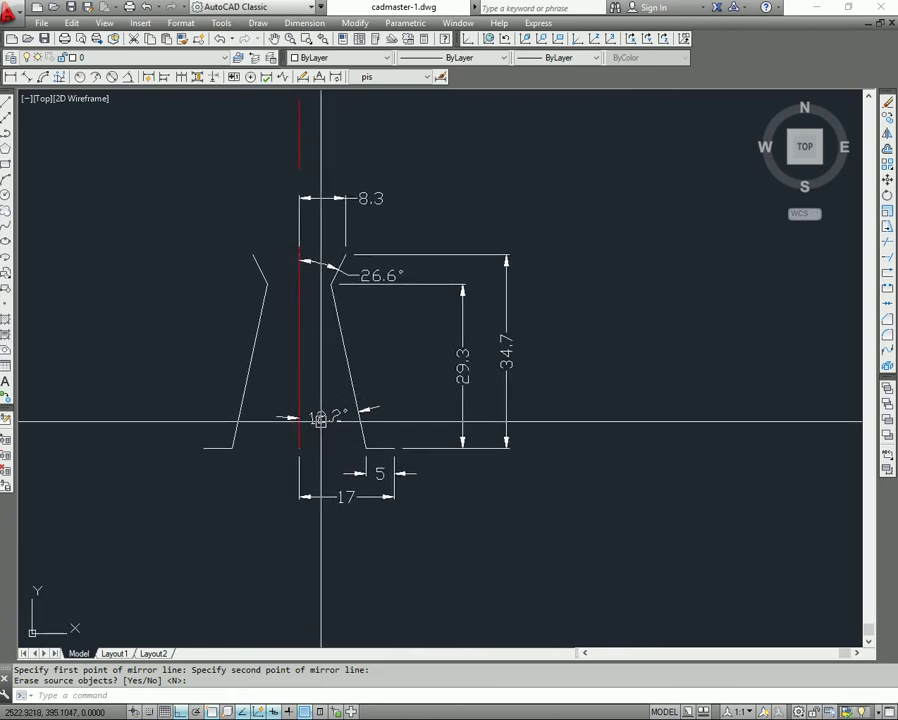
{"action": "middle_click_drag", "start_coordinate": [549, 479], "coordinate": [545, 483]}
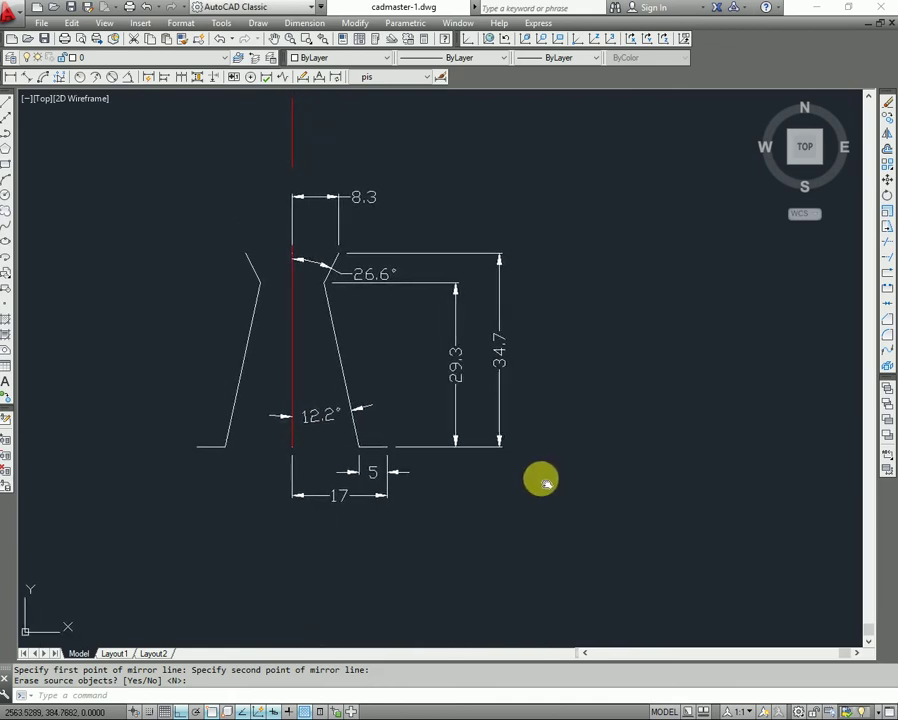
{"action": "mouse_move", "coordinate": [412, 500]}
{"action": "middle_mouse_down"}
{"action": "mouse_move", "coordinate": [410, 511]}
{"action": "mouse_move", "coordinate": [432, 498]}
{"action": "middle_mouse_up"}
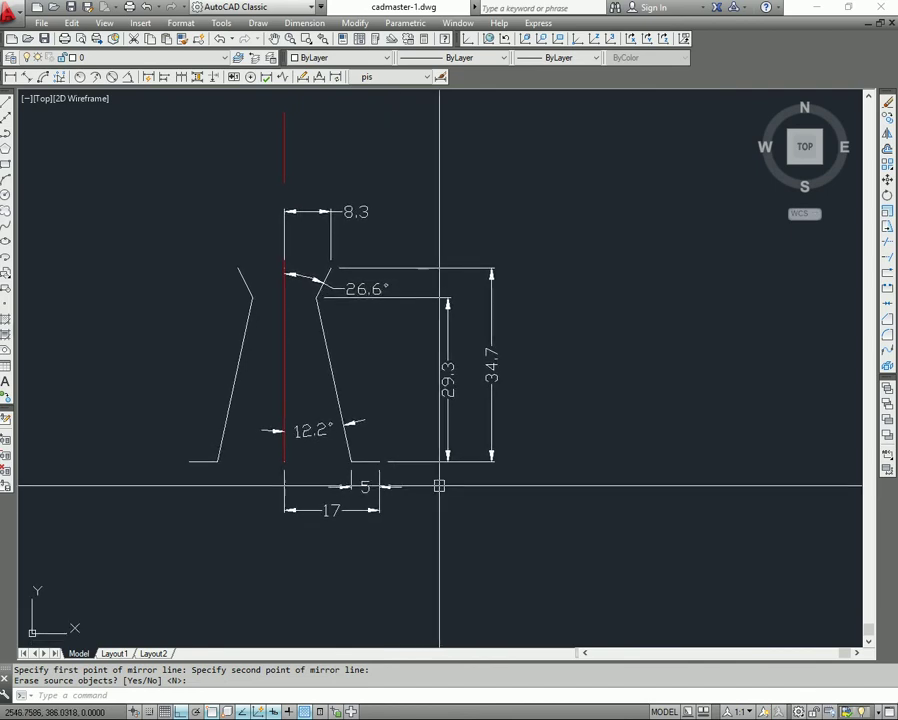
Step: Keep the original half and begin a three-point circle at the head's top corners
{"action": "key", "text": "Return"}
{"action": "type", "text": "c"}
{"action": "key", "text": "Return"}
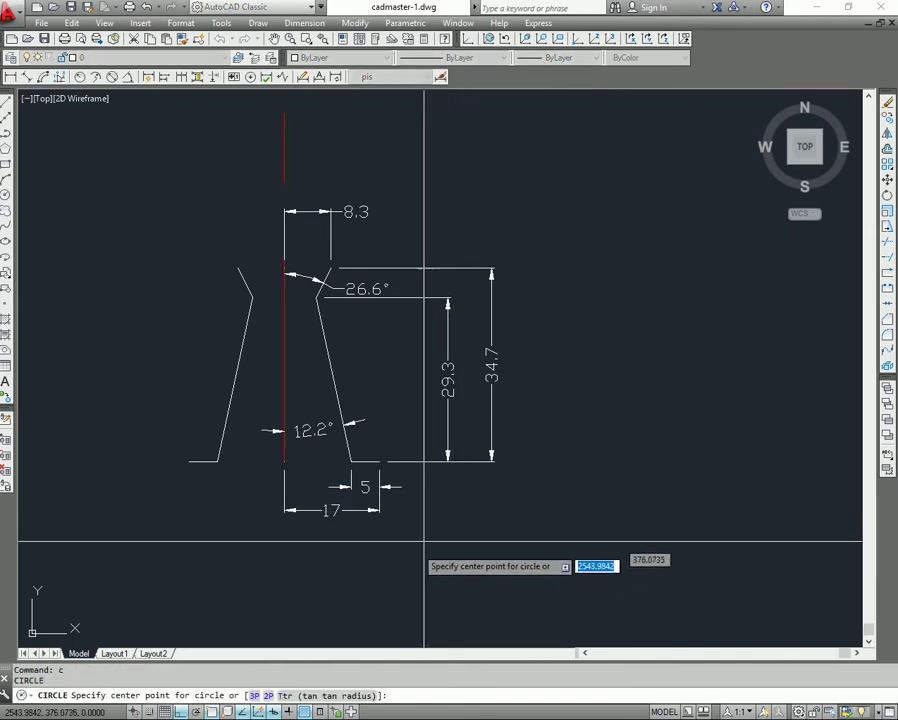
{"action": "left_click", "coordinate": [381, 673]}
{"action": "type", "text": "3P"}
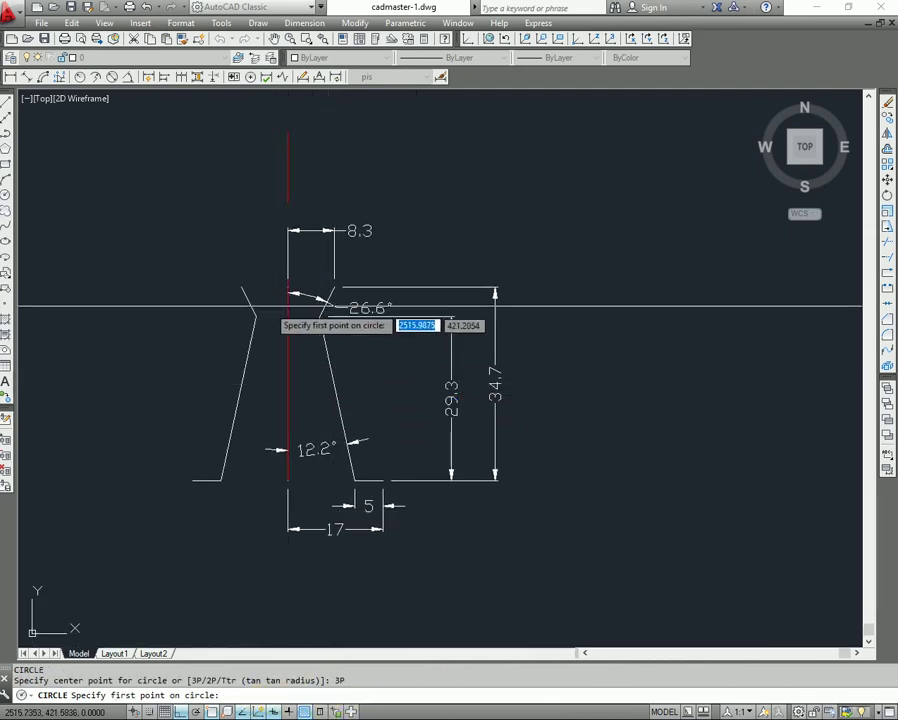
{"action": "left_click", "coordinate": [241, 288]}
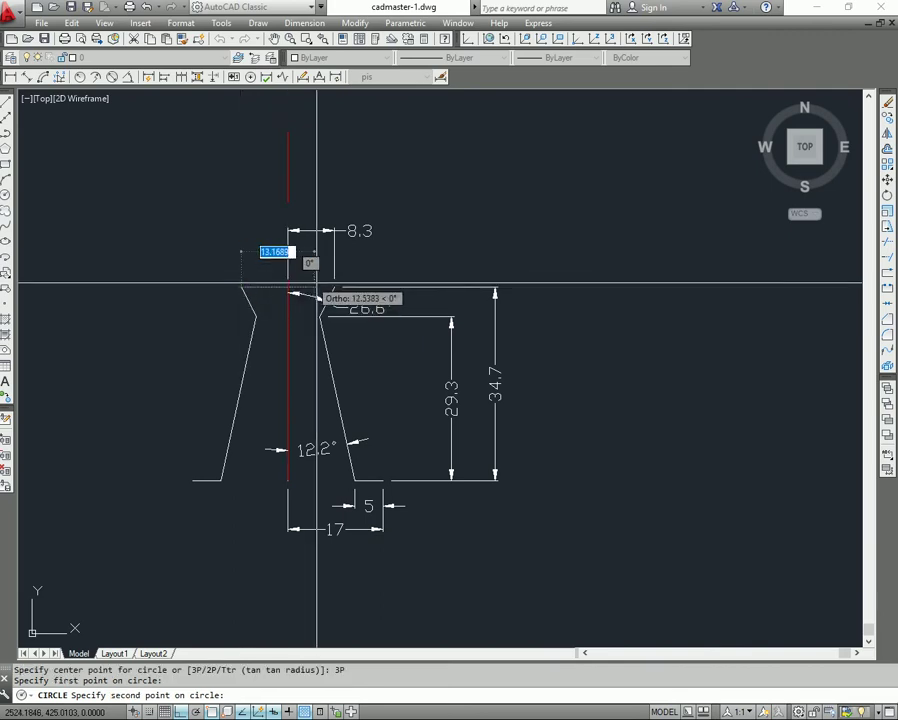
{"action": "scroll", "coordinate": [314, 290], "scroll_direction": "up", "scroll_amount": 2}
{"action": "left_click", "coordinate": [334, 292]}
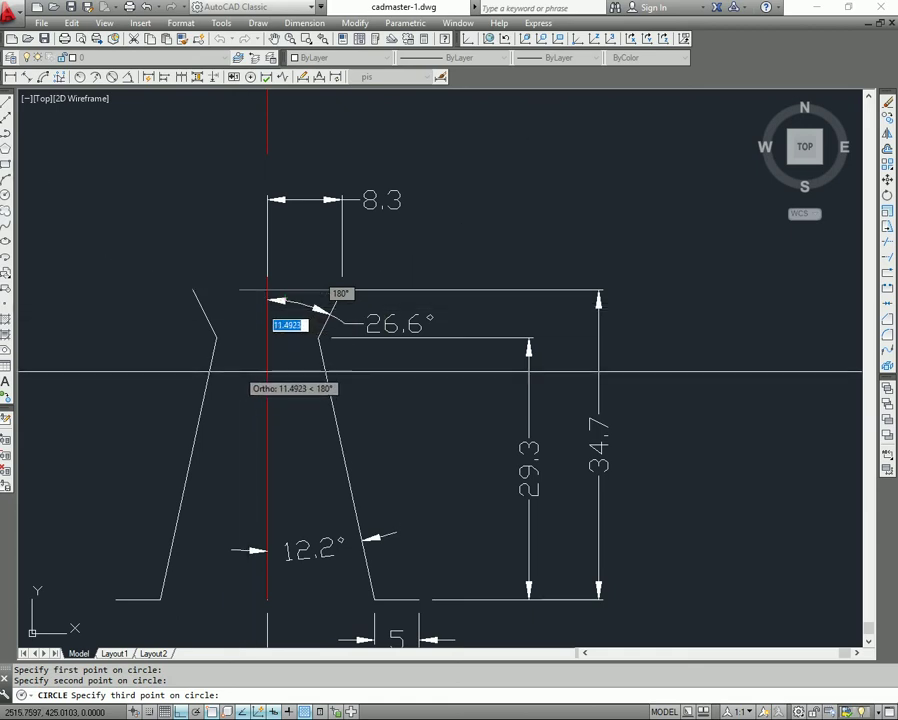
{"action": "middle_click_drag", "start_coordinate": [250, 383], "coordinate": [289, 383]}
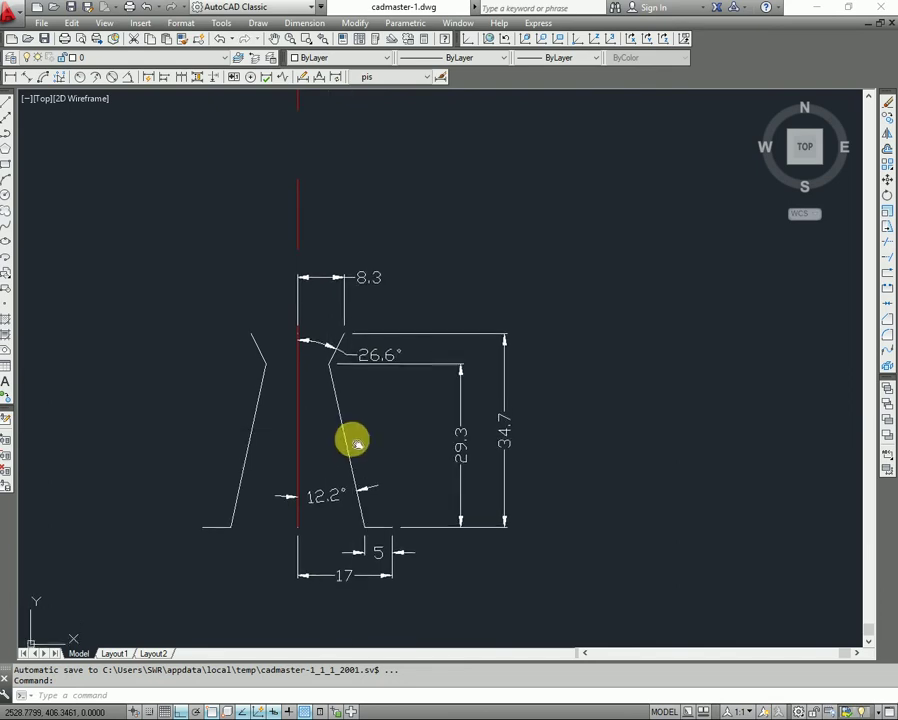
{"action": "scroll", "coordinate": [350, 442], "scroll_direction": "down", "scroll_amount": 2}
{"action": "scroll", "coordinate": [349, 445], "scroll_direction": "down", "scroll_amount": 2}
{"action": "scroll", "coordinate": [349, 445], "scroll_direction": "down", "scroll_amount": 3}
{"action": "scroll", "coordinate": [344, 440], "scroll_direction": "up", "scroll_amount": 3}
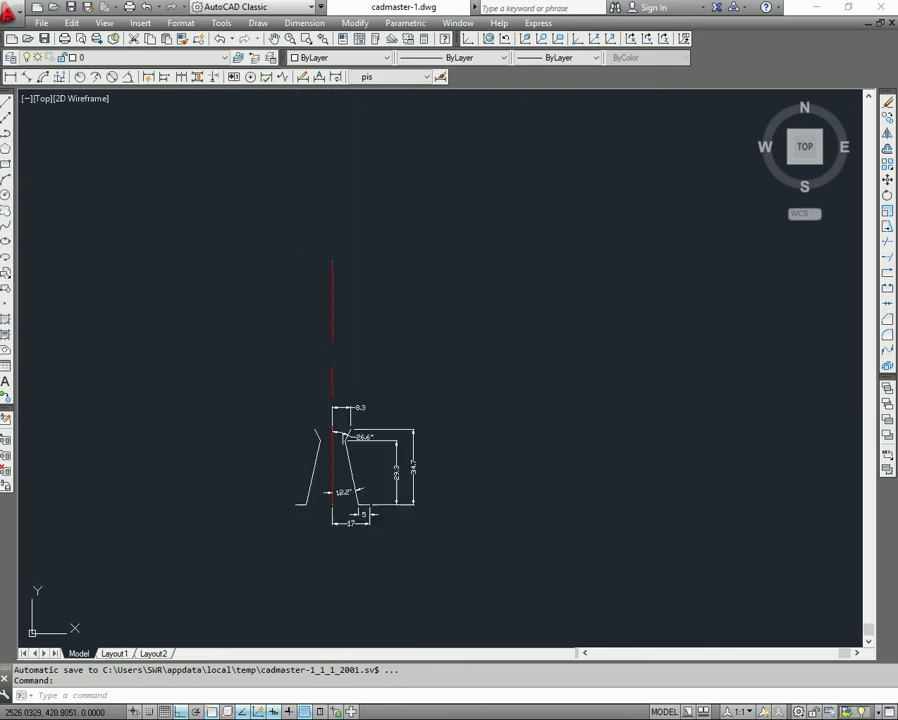
{"action": "scroll", "coordinate": [326, 430], "scroll_direction": "up", "scroll_amount": 2}
{"action": "scroll", "coordinate": [328, 411], "scroll_direction": "up", "scroll_amount": 2}
Step: Draw the three-point circle through both top corners, then select the two slanted head lines
{"action": "type", "text": "c"}
{"action": "key", "text": "Return"}
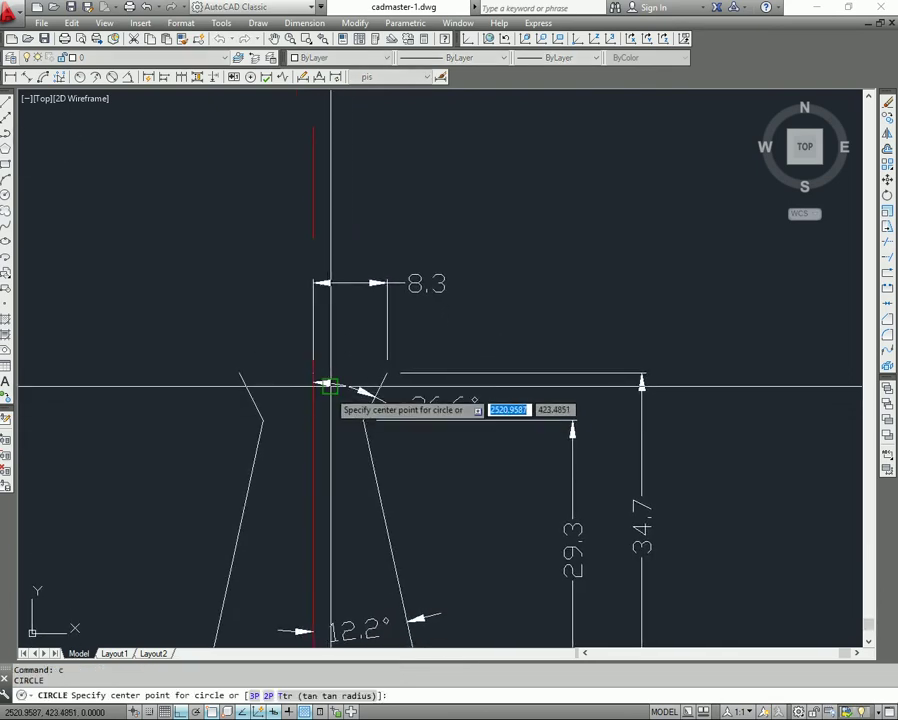
{"action": "left_click", "coordinate": [253, 695]}
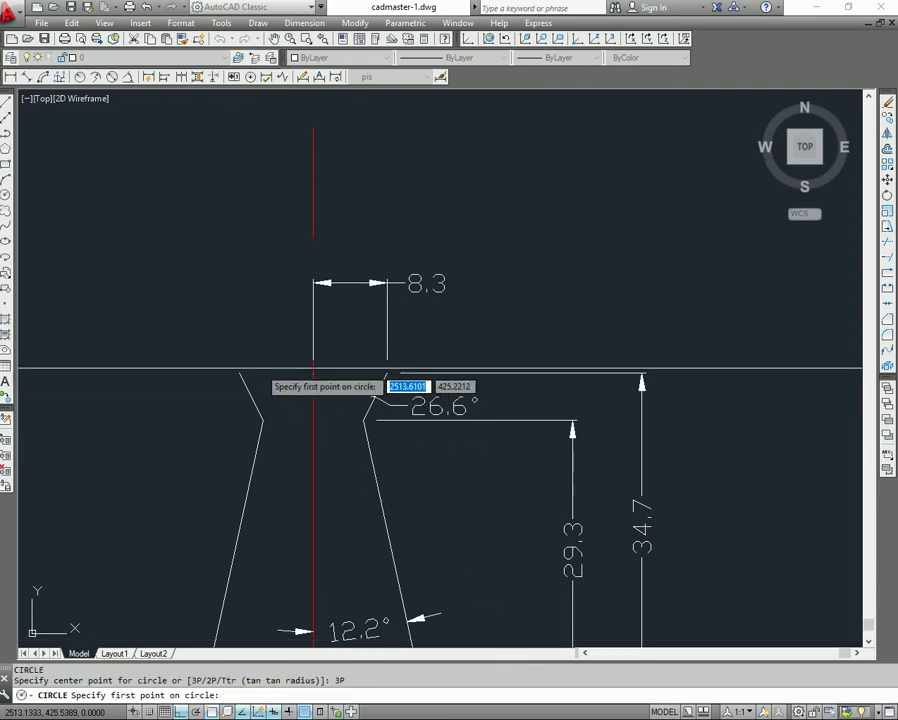
{"action": "left_click", "coordinate": [239, 374]}
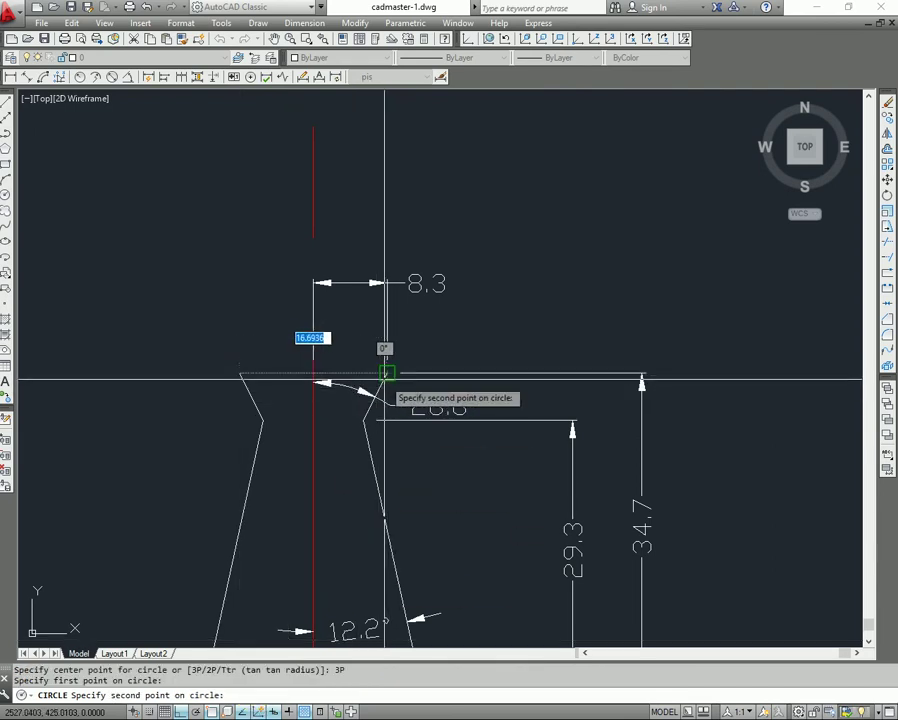
{"action": "left_click", "coordinate": [387, 373]}
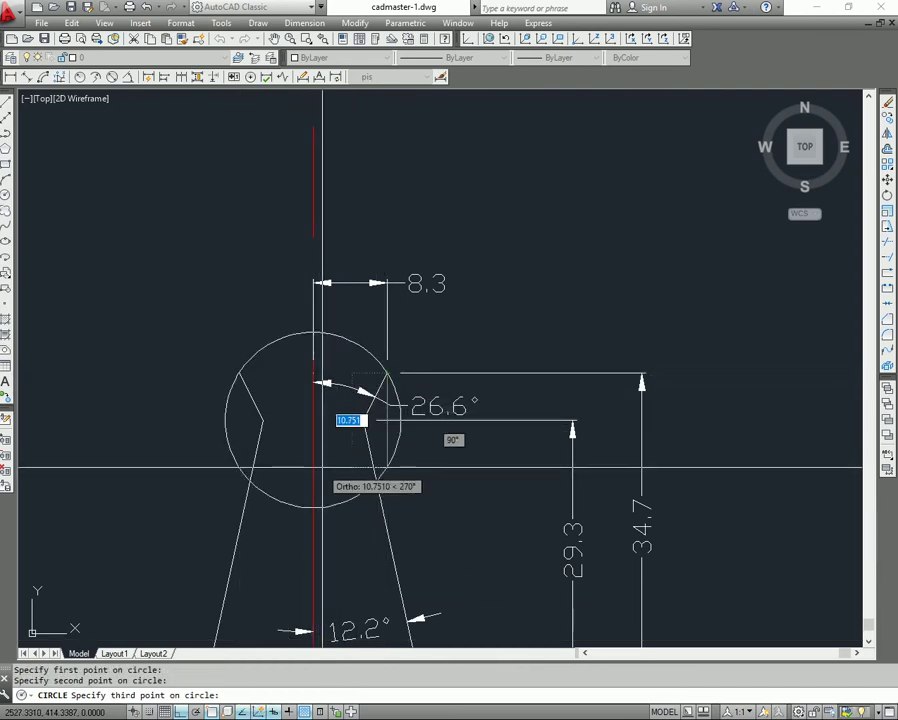
{"action": "left_click", "coordinate": [334, 467]}
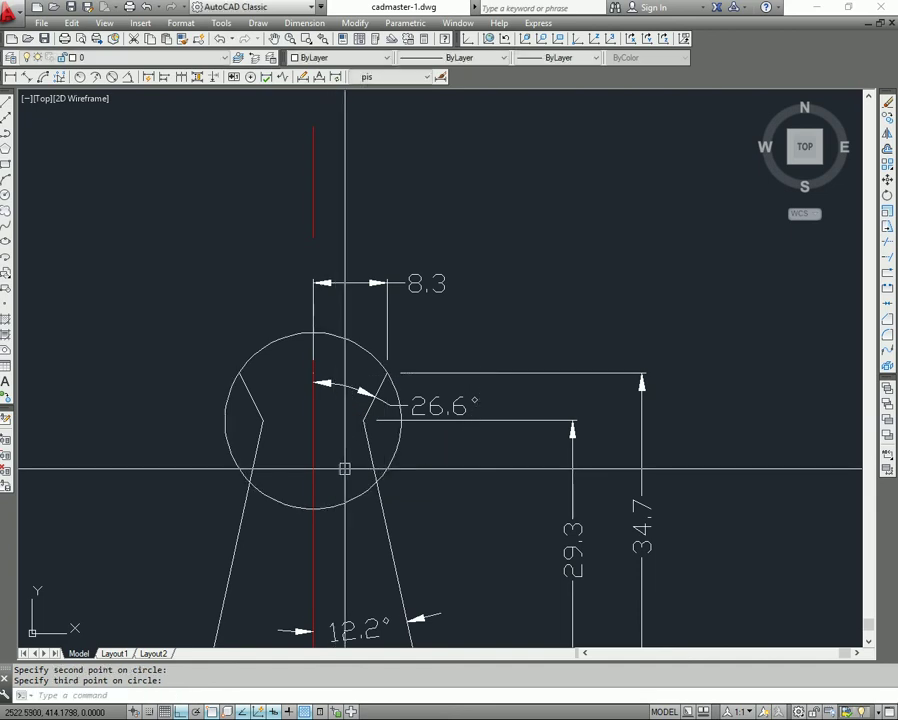
{"action": "left_click", "coordinate": [372, 398]}
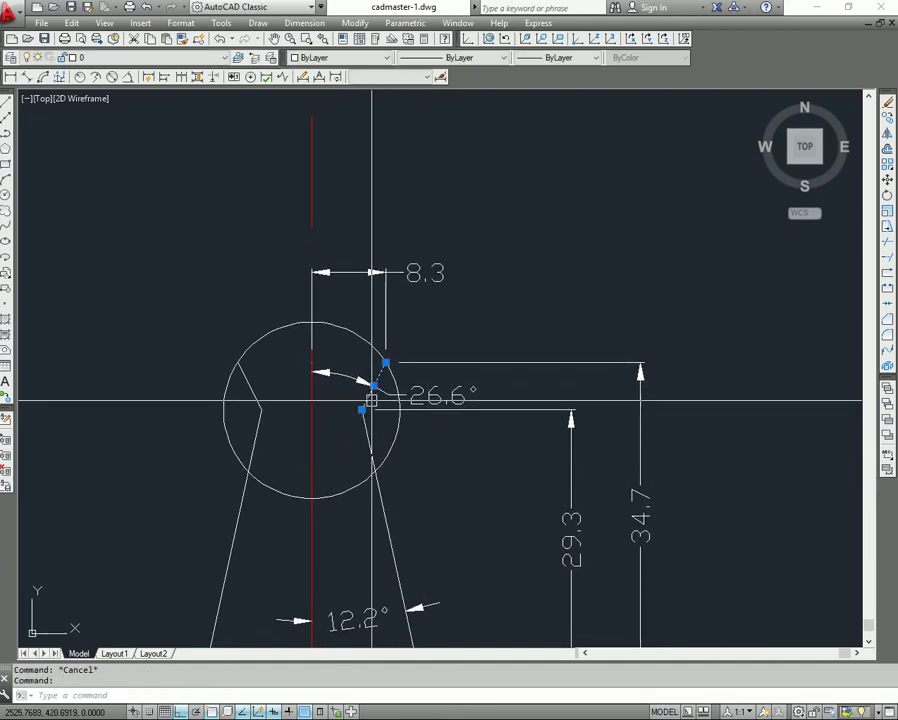
{"action": "left_click", "coordinate": [257, 401]}
{"action": "type", "text": "tr"}
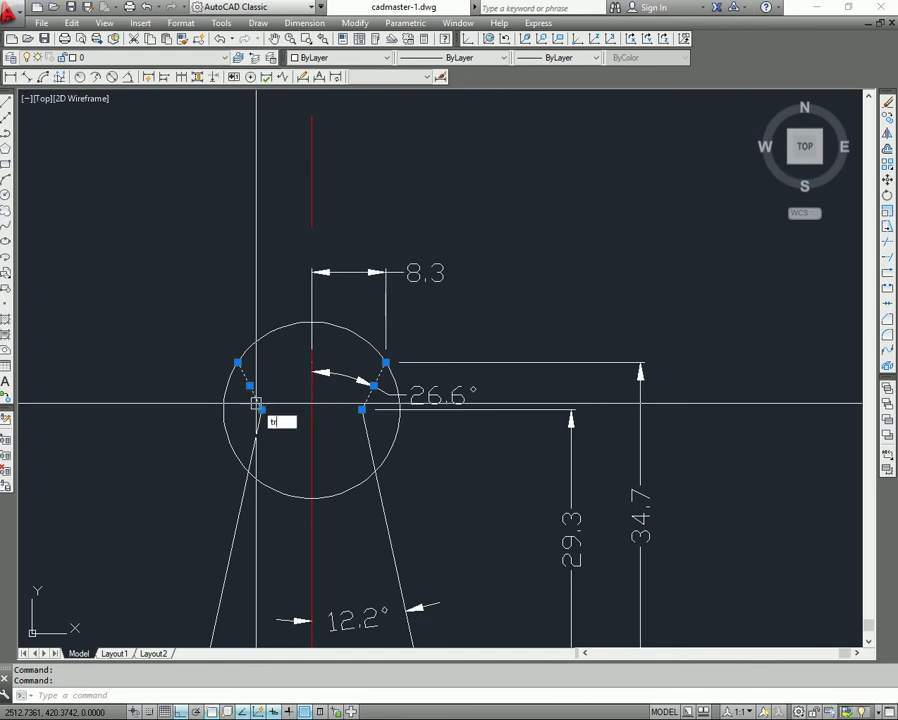
Step: Trim away the circle's lower arc against the two slanted head lines, leaving only the upper arc
{"action": "key", "text": "Return"}
{"action": "left_click", "coordinate": [234, 436]}
{"action": "left_click", "coordinate": [380, 466]}
{"action": "key", "text": "Escape"}
{"action": "mouse_move", "coordinate": [390, 430]}
{"action": "middle_mouse_down"}
{"action": "mouse_move", "coordinate": [380, 348]}
{"action": "mouse_move", "coordinate": [385, 359]}
{"action": "middle_mouse_up"}
{"action": "mouse_move", "coordinate": [413, 445]}
{"action": "middle_mouse_down"}
{"action": "mouse_move", "coordinate": [424, 456]}
{"action": "mouse_move", "coordinate": [431, 447]}
{"action": "middle_mouse_up"}
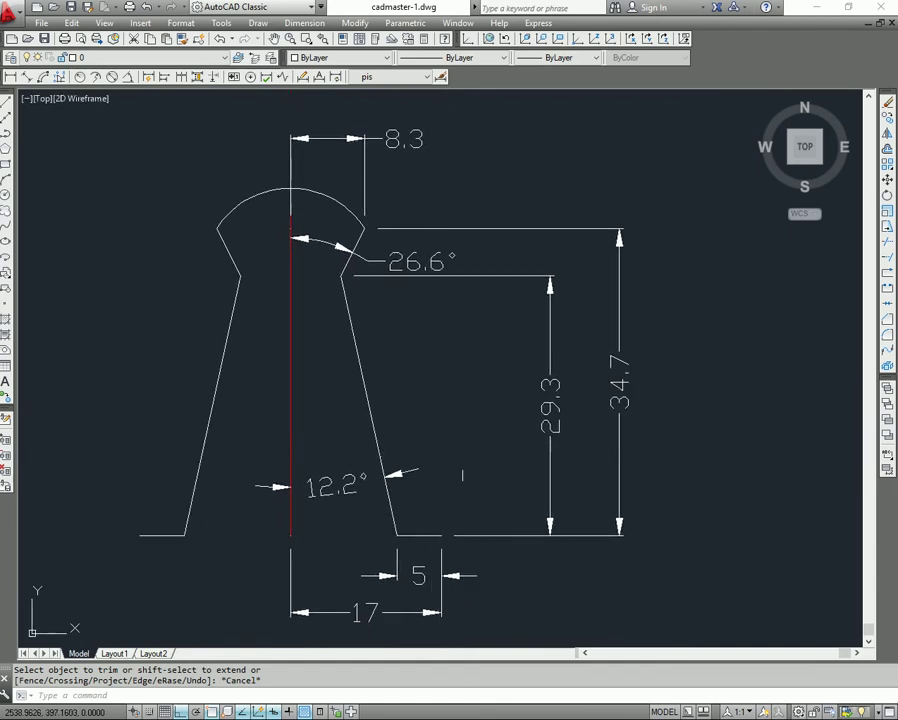
{"action": "scroll", "coordinate": [466, 528], "scroll_direction": "down", "scroll_amount": 2}
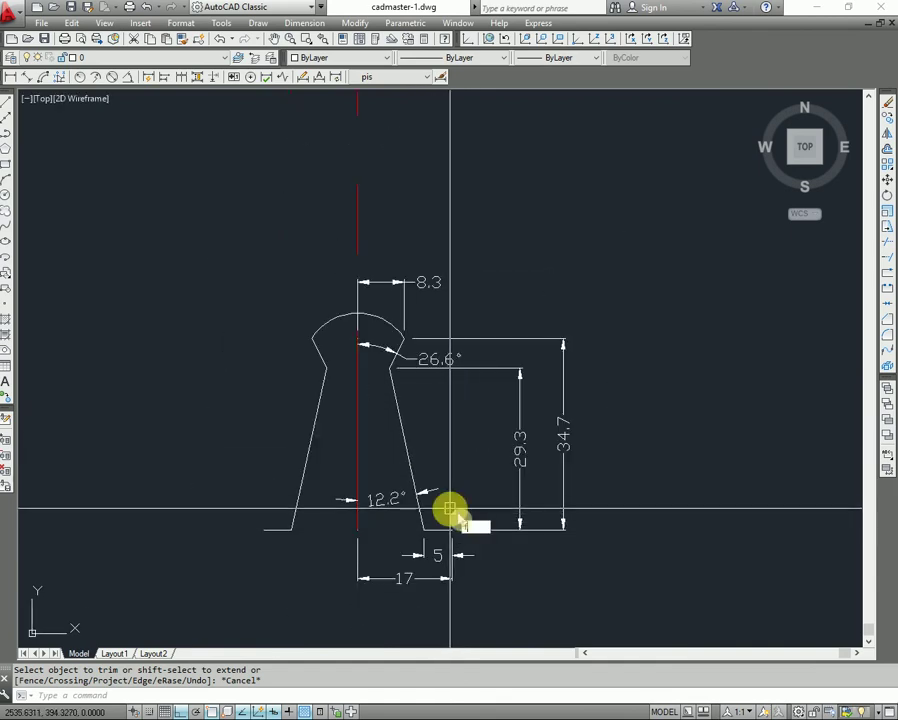
Step: Fillet the bottom-right corner and the right neck corner with radius 2
{"action": "type", "text": "f"}
{"action": "key", "text": "Return"}
{"action": "key", "text": "Return"}
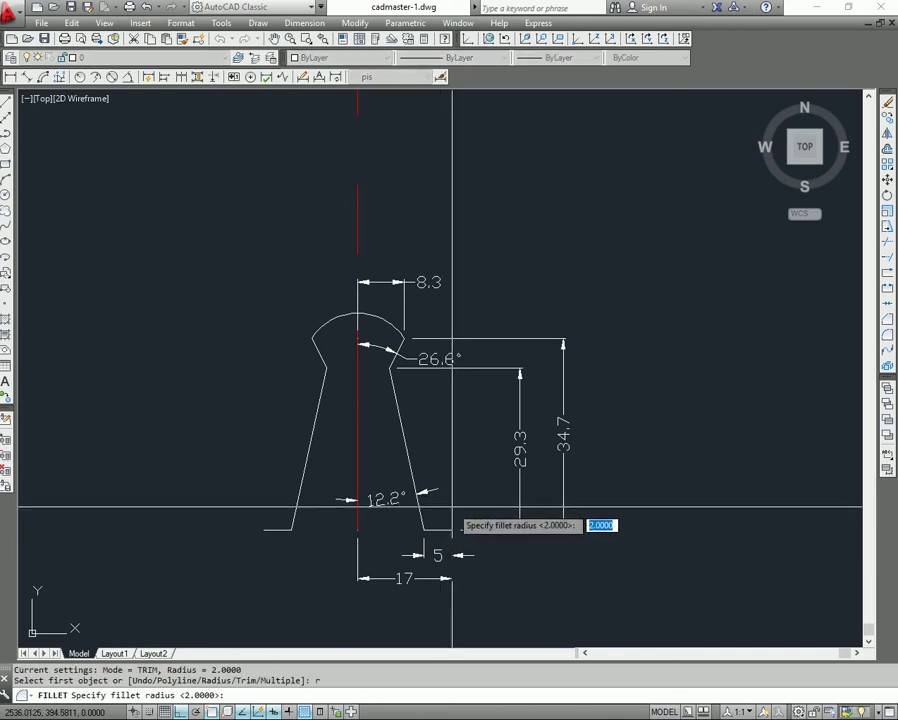
{"action": "type", "text": "2"}
{"action": "key", "text": "Return"}
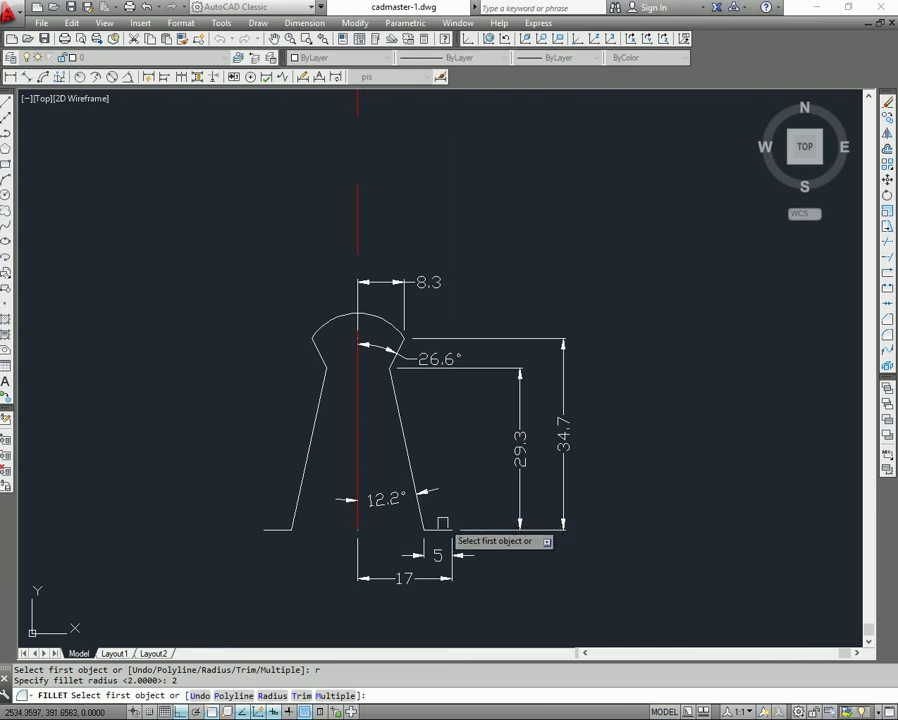
{"action": "scroll", "coordinate": [443, 522], "scroll_direction": "up", "scroll_amount": 2}
{"action": "left_click", "coordinate": [432, 530]}
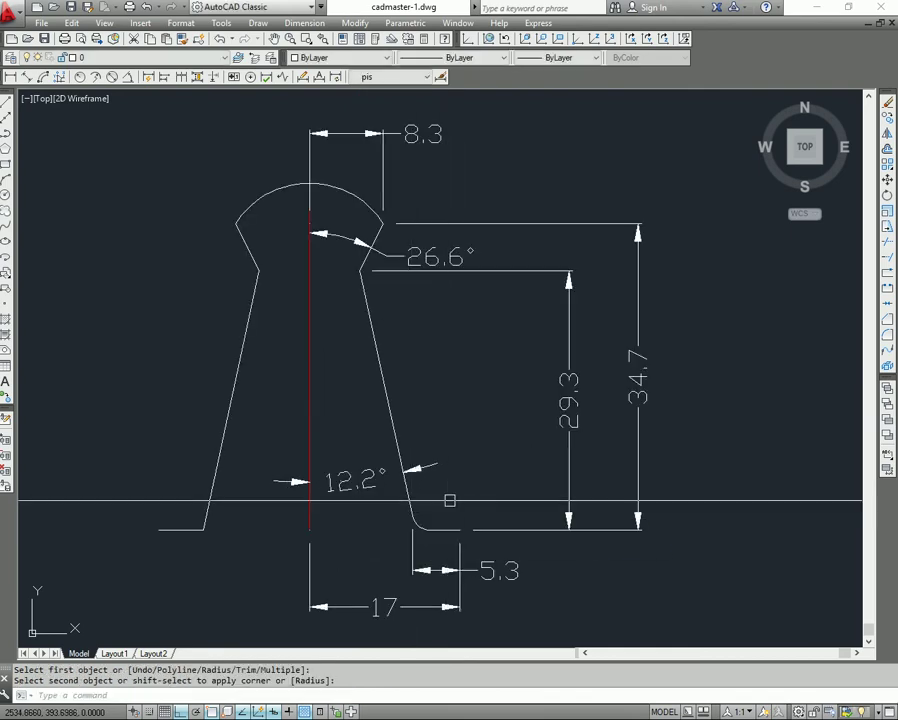
{"action": "scroll", "coordinate": [454, 506], "scroll_direction": "down", "scroll_amount": 2}
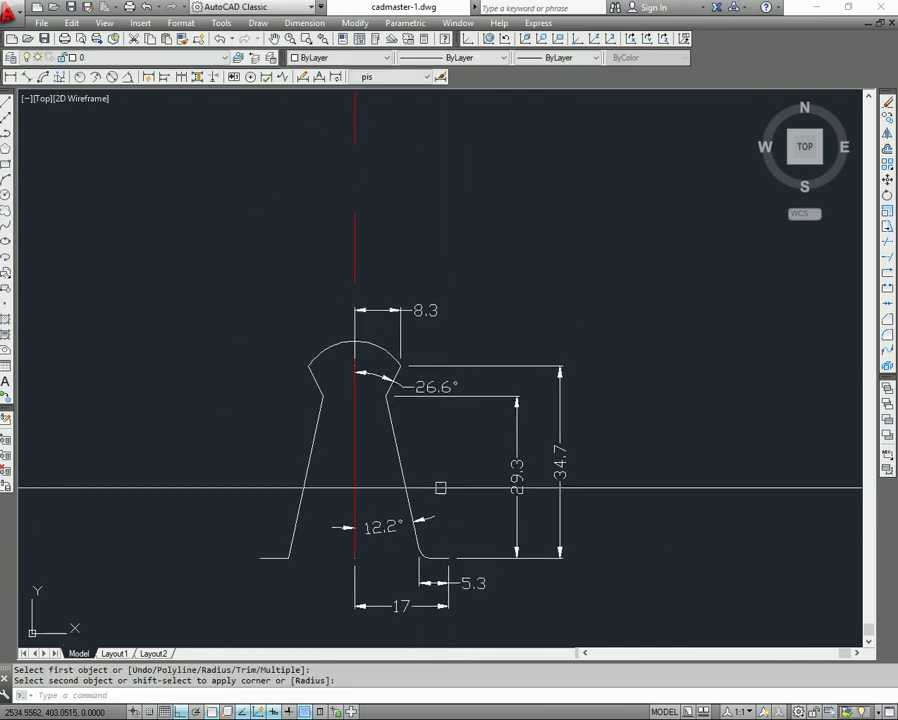
{"action": "key", "text": "Escape"}
{"action": "key", "text": "Return"}
{"action": "left_click", "coordinate": [389, 416]}
{"action": "scroll", "coordinate": [398, 418], "scroll_direction": "up", "scroll_amount": 3}
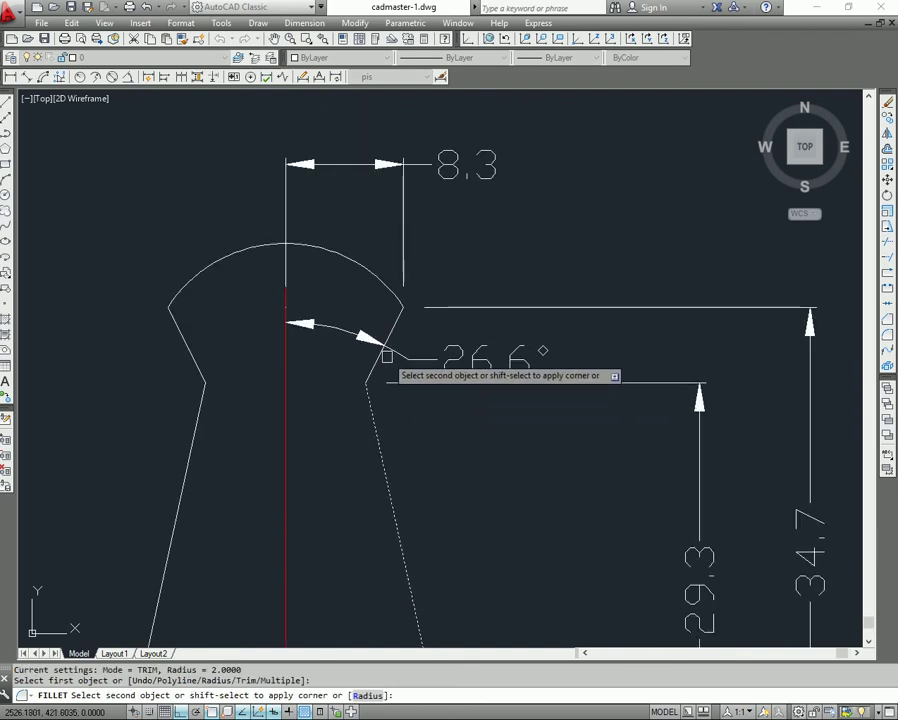
{"action": "left_click", "coordinate": [387, 334]}
{"action": "middle_click_drag", "start_coordinate": [413, 374], "coordinate": [429, 371]}
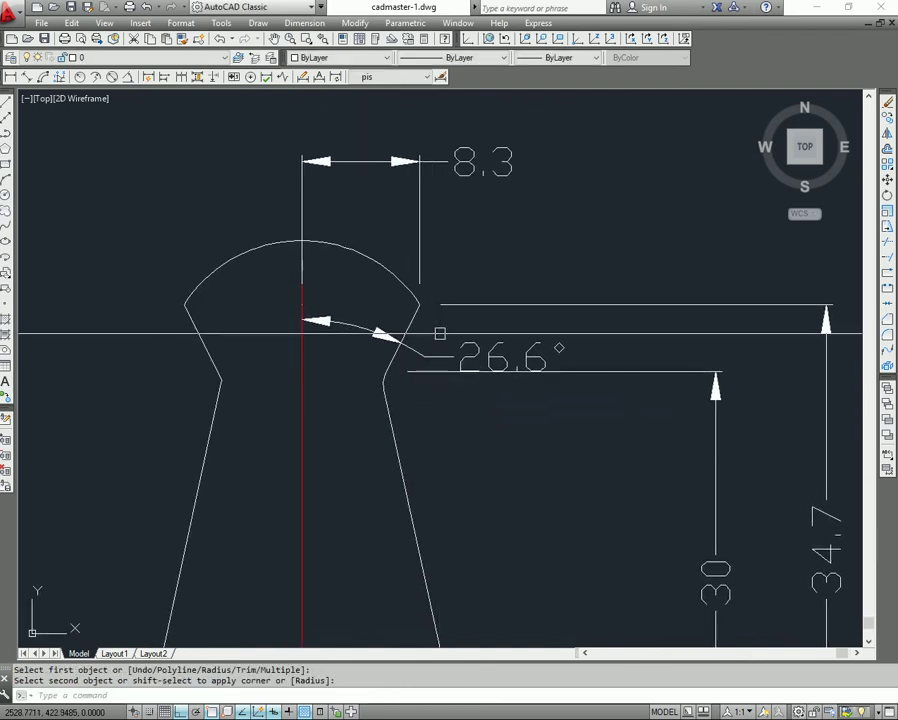
Step: Round the right top corner and the left neck corners with radius-2 fillets
{"action": "key", "text": "Return"}
{"action": "left_click", "coordinate": [411, 322]}
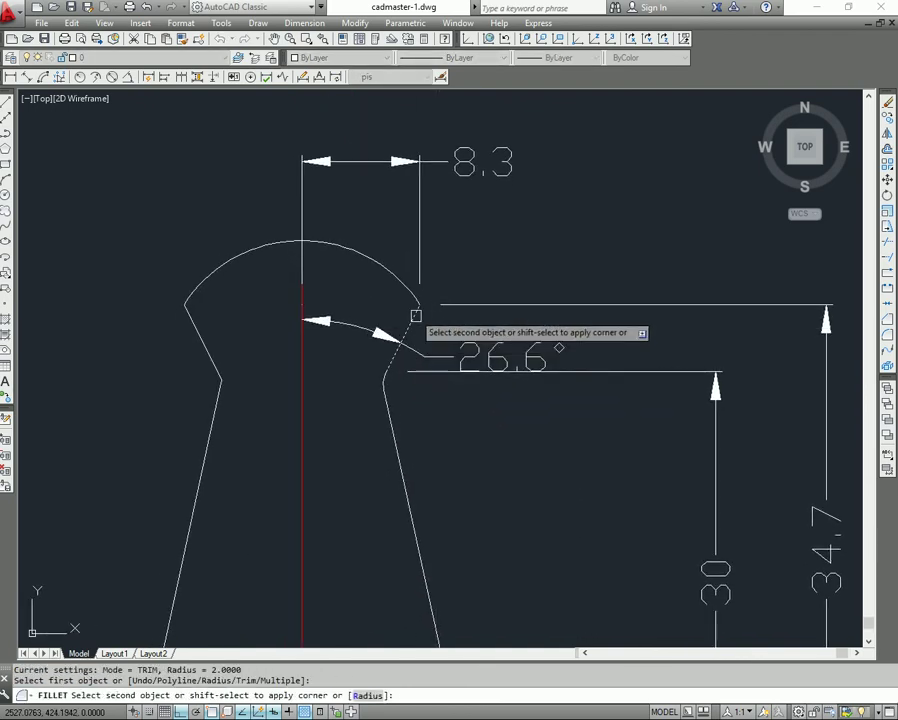
{"action": "left_click", "coordinate": [402, 282]}
{"action": "scroll", "coordinate": [402, 321], "scroll_direction": "down", "scroll_amount": 2}
{"action": "mouse_move", "coordinate": [353, 379]}
{"action": "middle_mouse_down"}
{"action": "mouse_move", "coordinate": [361, 334]}
{"action": "mouse_move", "coordinate": [352, 325]}
{"action": "middle_mouse_up"}
{"action": "key", "text": "Return"}
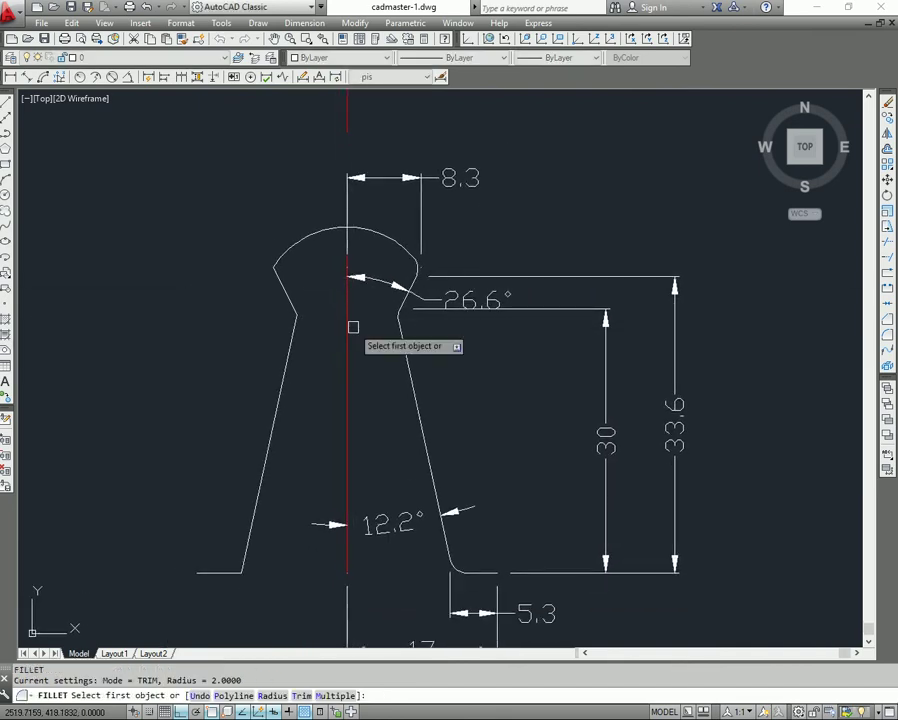
{"action": "left_click", "coordinate": [284, 283]}
{"action": "left_click", "coordinate": [284, 290]}
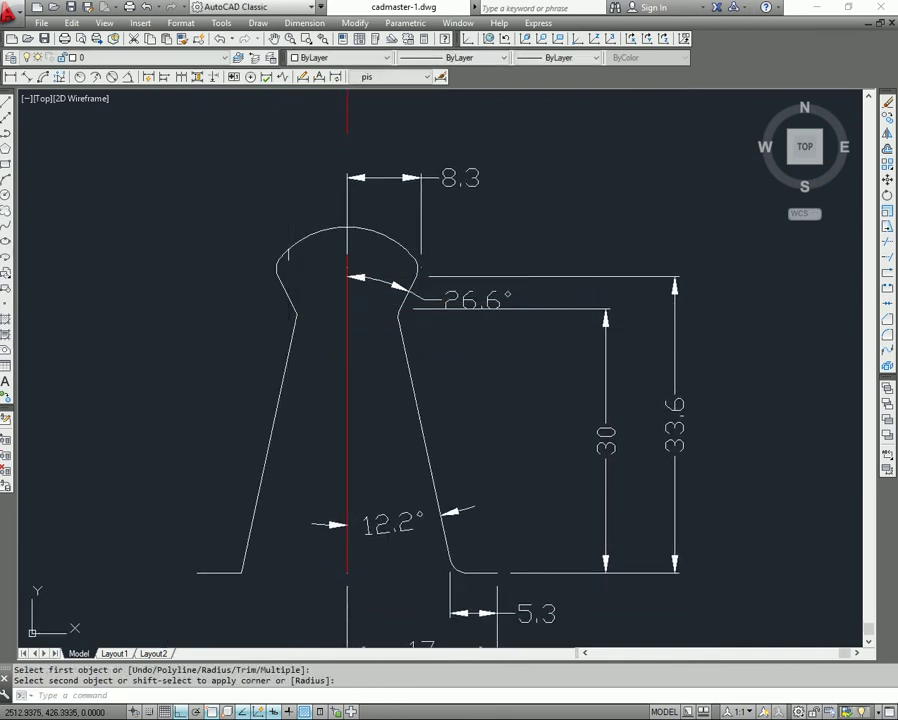
{"action": "middle_click_drag", "start_coordinate": [297, 332], "coordinate": [263, 279]}
{"action": "key", "text": "Return"}
{"action": "left_click", "coordinate": [263, 279]}
{"action": "left_click", "coordinate": [257, 250]}
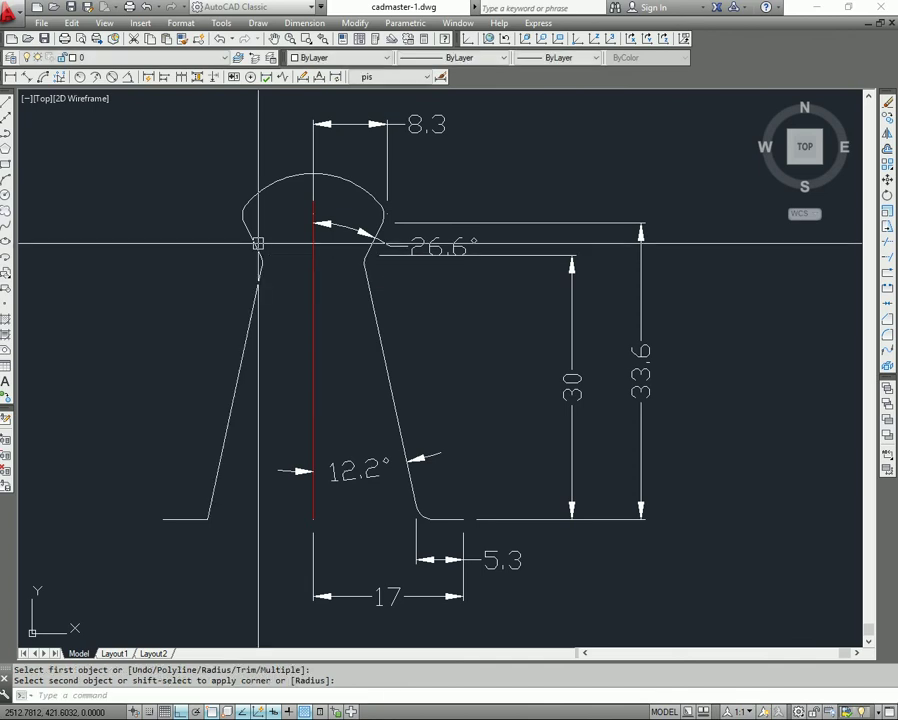
{"action": "middle_click_drag", "start_coordinate": [275, 380], "coordinate": [290, 337]}
Step: Fillet the lower-left corner between the left slanted edge and the base line
{"action": "key", "text": "Return"}
{"action": "left_click", "coordinate": [230, 436]}
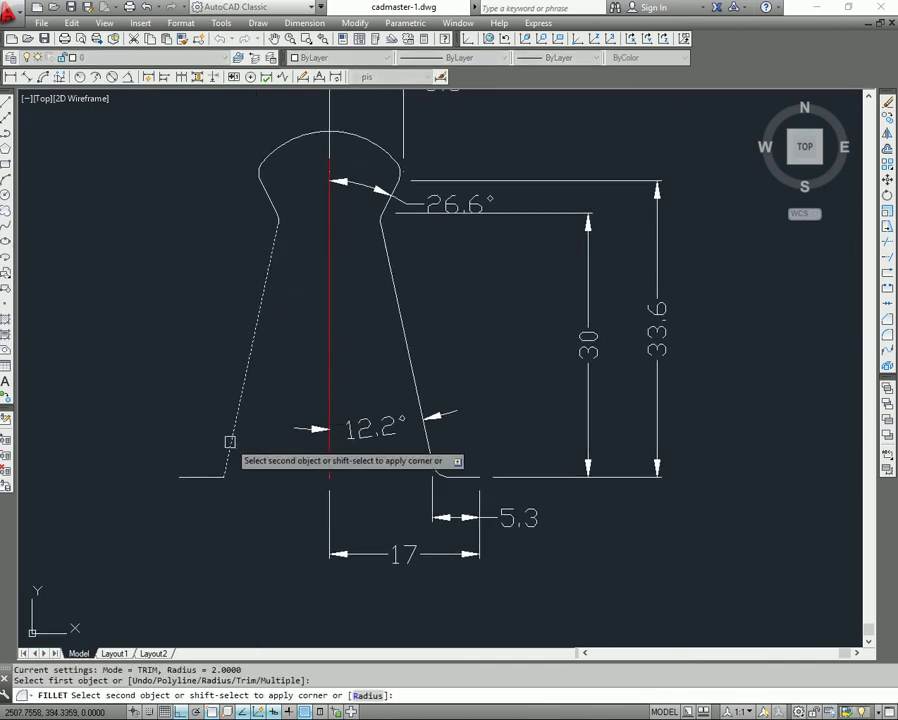
{"action": "left_click", "coordinate": [213, 471]}
{"action": "middle_click_drag", "start_coordinate": [386, 430], "coordinate": [352, 476]}
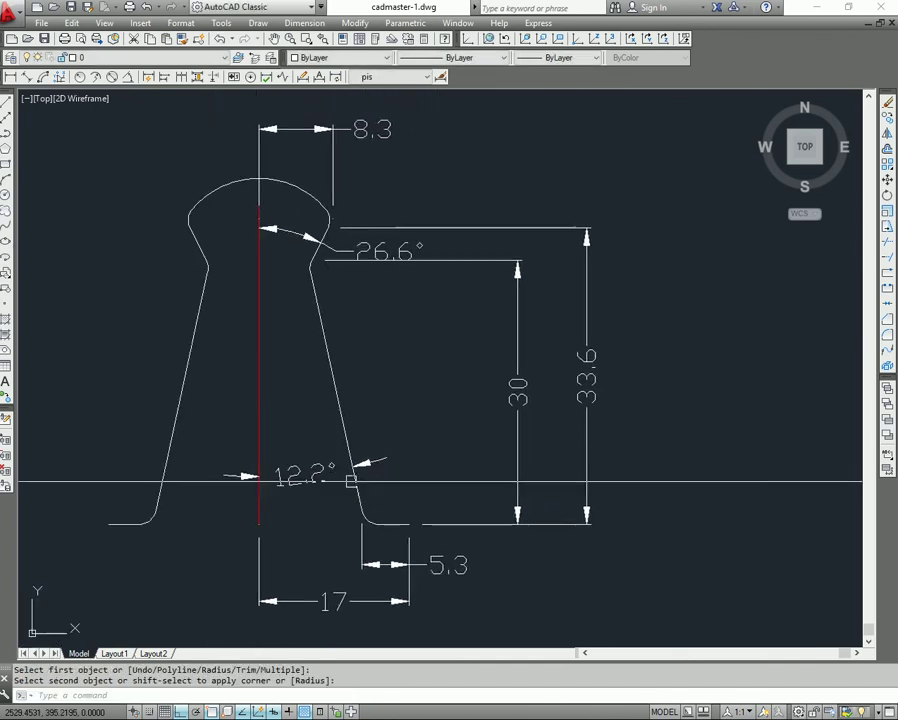
{"action": "scroll", "coordinate": [352, 470], "scroll_direction": "down", "scroll_amount": 2}
{"action": "scroll", "coordinate": [352, 470], "scroll_direction": "up", "scroll_amount": 2}
{"action": "key", "text": "Escape"}
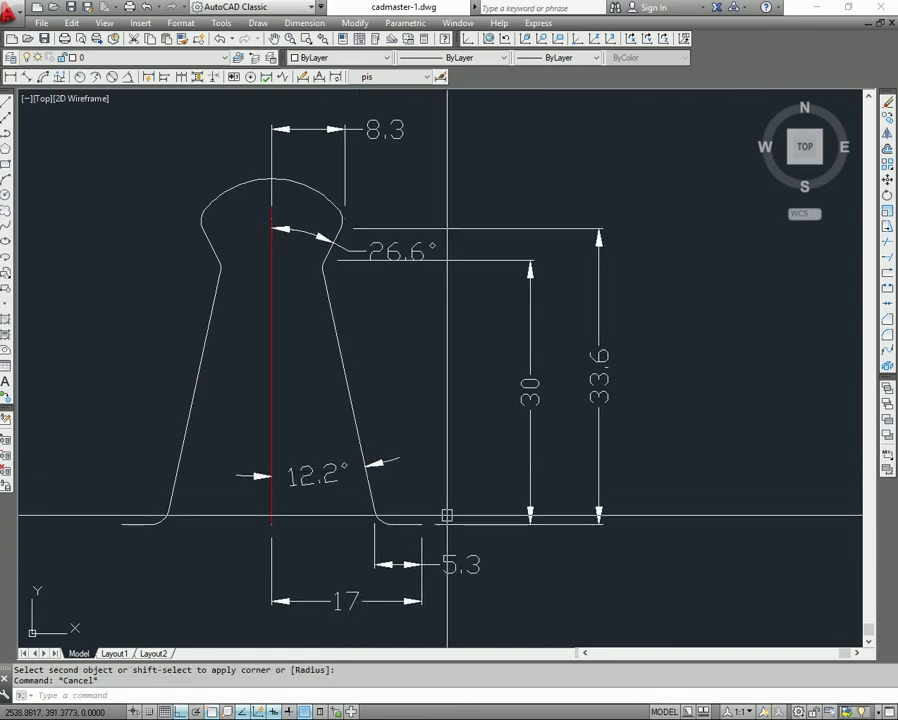
{"action": "middle_click_drag", "start_coordinate": [442, 518], "coordinate": [458, 523]}
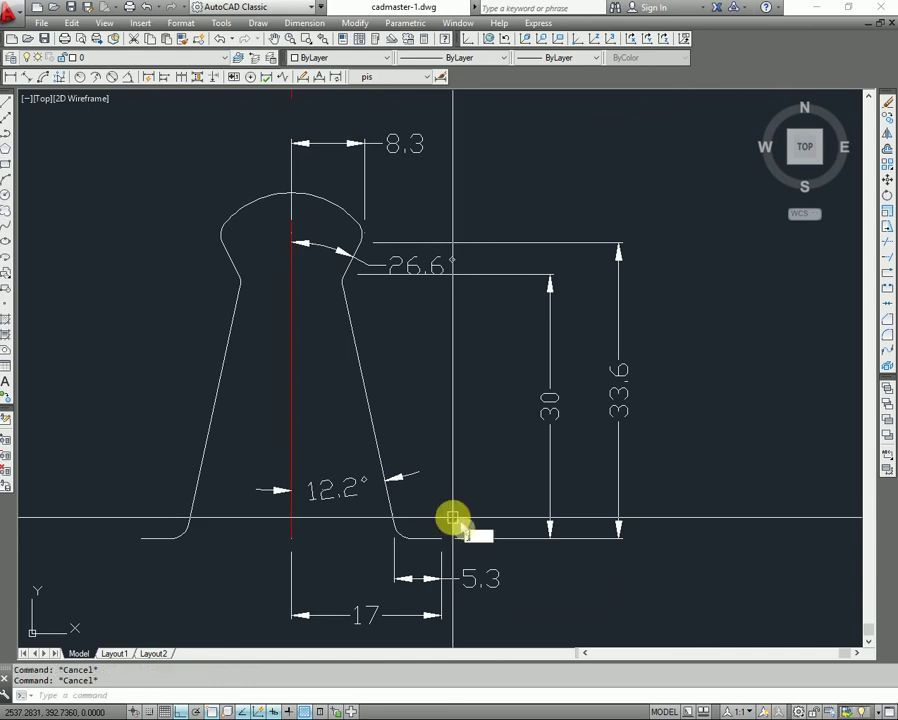
Step: Start a JOIN with the short bottom segment as source and add the left-side outline pieces
{"action": "type", "text": "j"}
{"action": "key", "text": "Return"}
{"action": "left_click", "coordinate": [405, 538]}
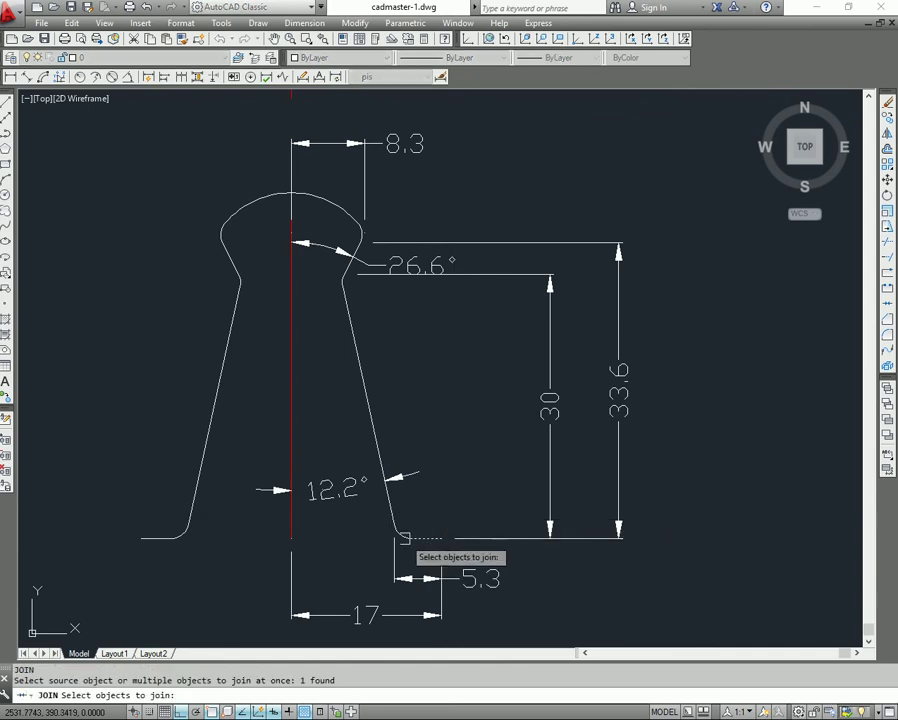
{"action": "scroll", "coordinate": [405, 538], "scroll_direction": "up", "scroll_amount": 2}
{"action": "scroll", "coordinate": [387, 497], "scroll_direction": "down", "scroll_amount": 5}
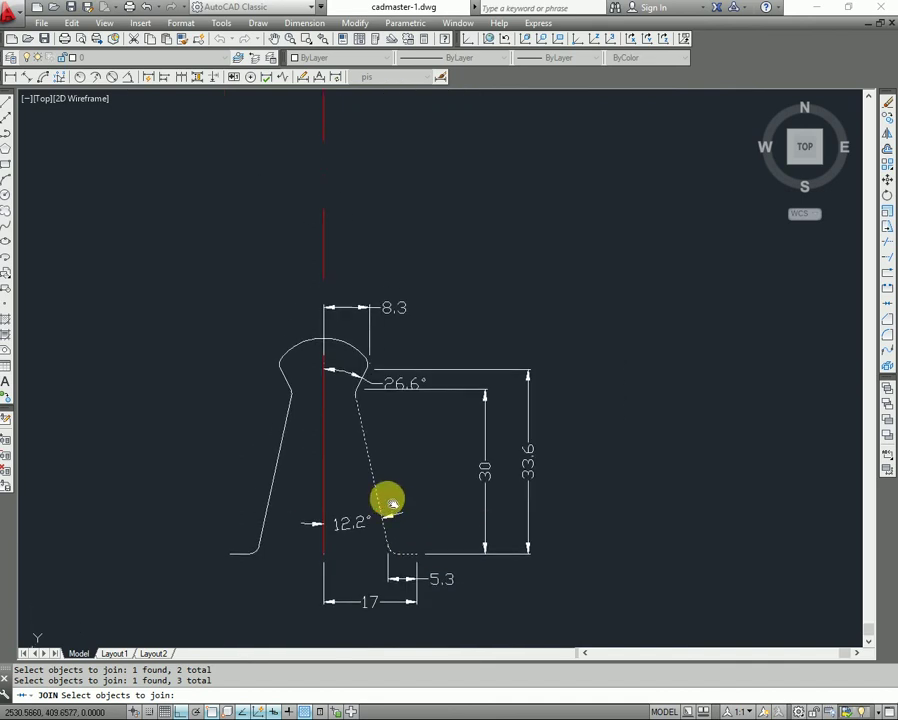
{"action": "scroll", "coordinate": [358, 397], "scroll_direction": "up", "scroll_amount": 6}
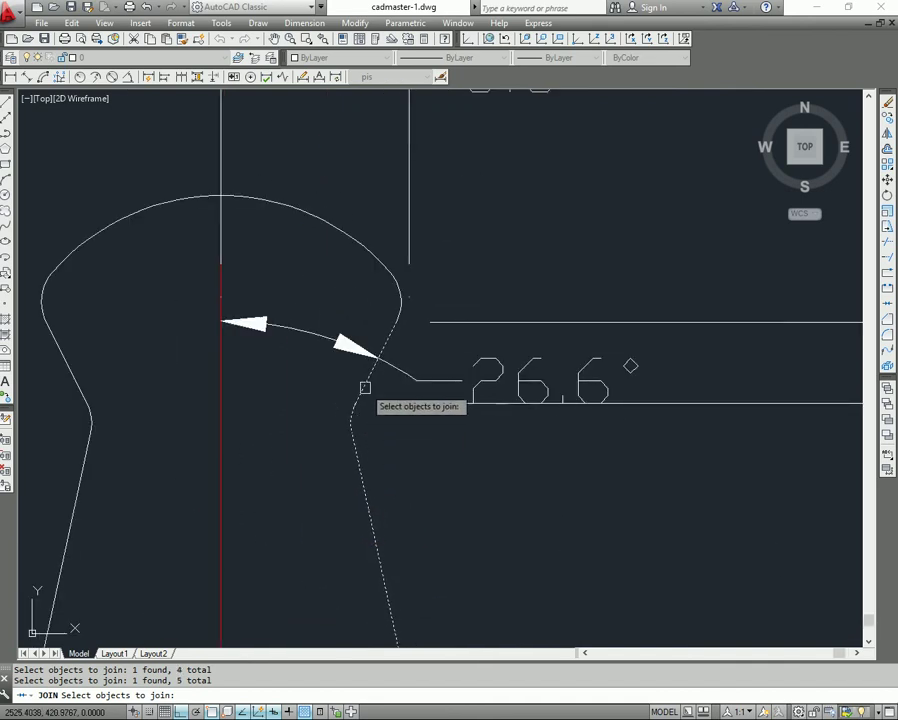
{"action": "scroll", "coordinate": [365, 387], "scroll_direction": "down", "scroll_amount": 2}
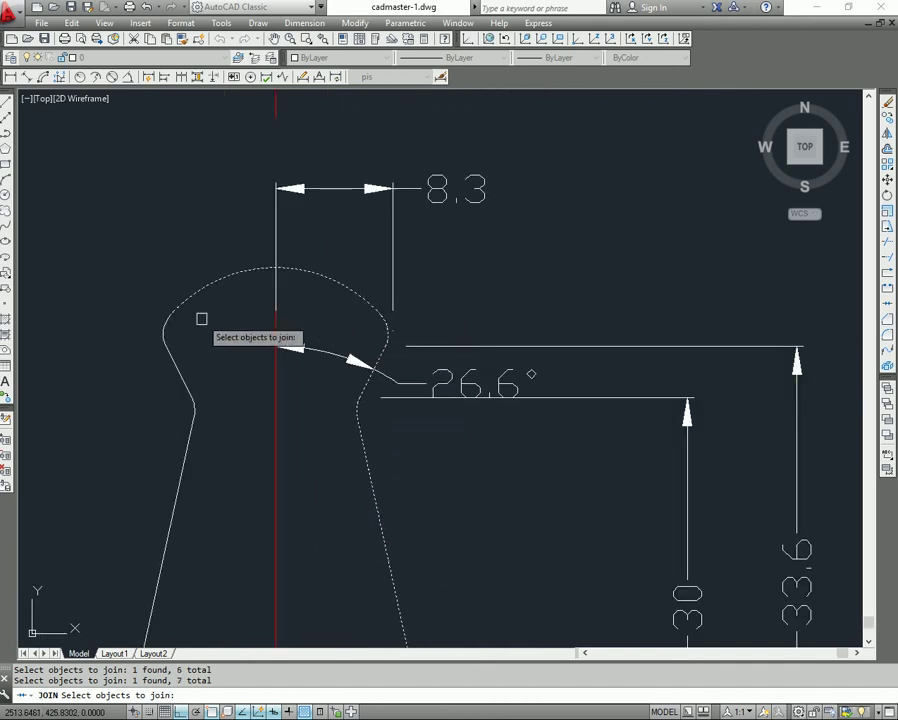
{"action": "scroll", "coordinate": [172, 355], "scroll_direction": "down", "scroll_amount": 4}
{"action": "left_click", "coordinate": [214, 390]}
{"action": "scroll", "coordinate": [214, 390], "scroll_direction": "up", "scroll_amount": 4}
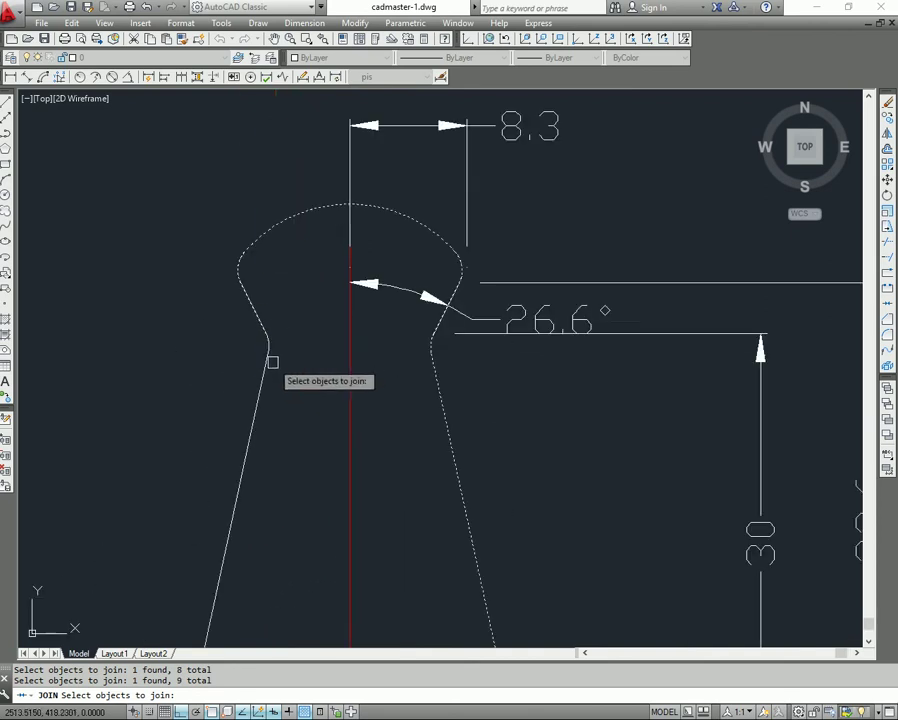
{"action": "left_click", "coordinate": [261, 384]}
Step: Add the remaining lower pieces, completing the 13-piece join, and verify the outline is one object
{"action": "scroll", "coordinate": [273, 416], "scroll_direction": "down", "scroll_amount": 2}
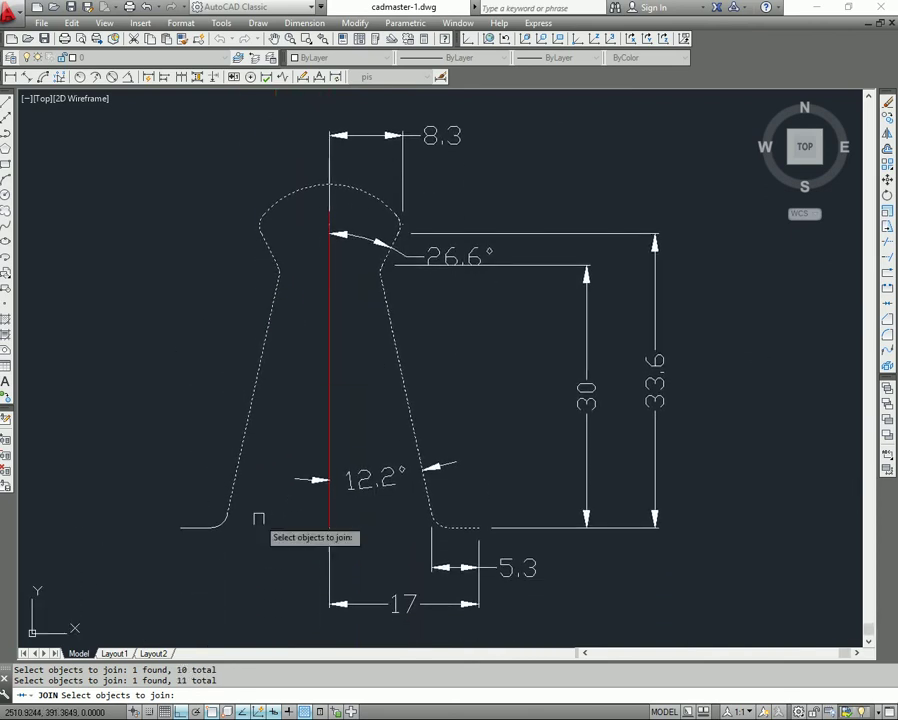
{"action": "scroll", "coordinate": [240, 530], "scroll_direction": "up", "scroll_amount": 2}
{"action": "left_click", "coordinate": [214, 511]}
{"action": "left_click", "coordinate": [168, 520]}
{"action": "scroll", "coordinate": [175, 518], "scroll_direction": "down", "scroll_amount": 4}
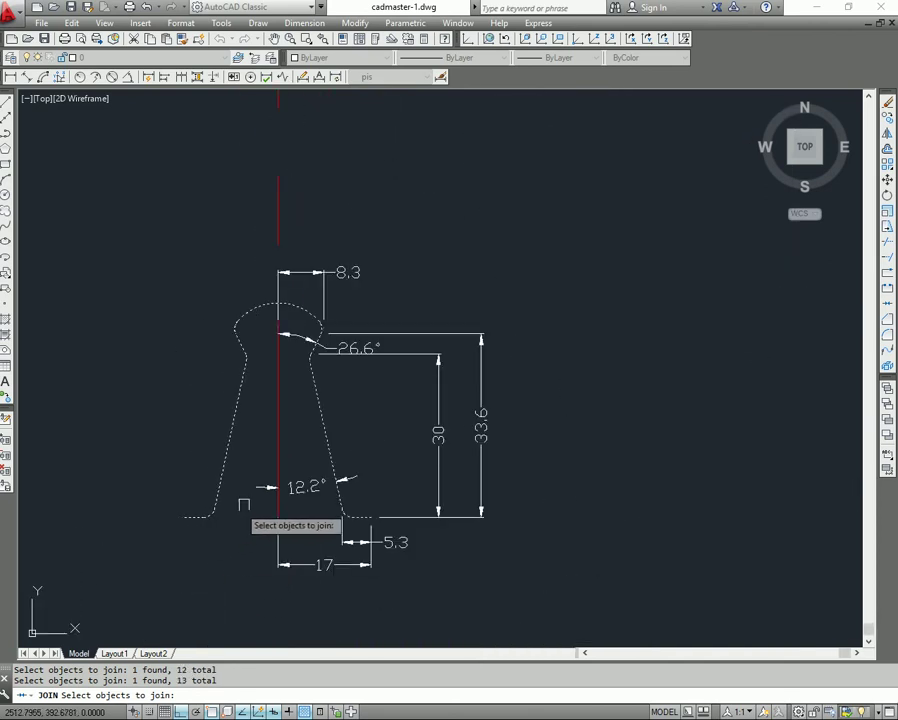
{"action": "scroll", "coordinate": [288, 490], "scroll_direction": "up", "scroll_amount": 2}
{"action": "middle_click_drag", "start_coordinate": [292, 486], "coordinate": [329, 487]}
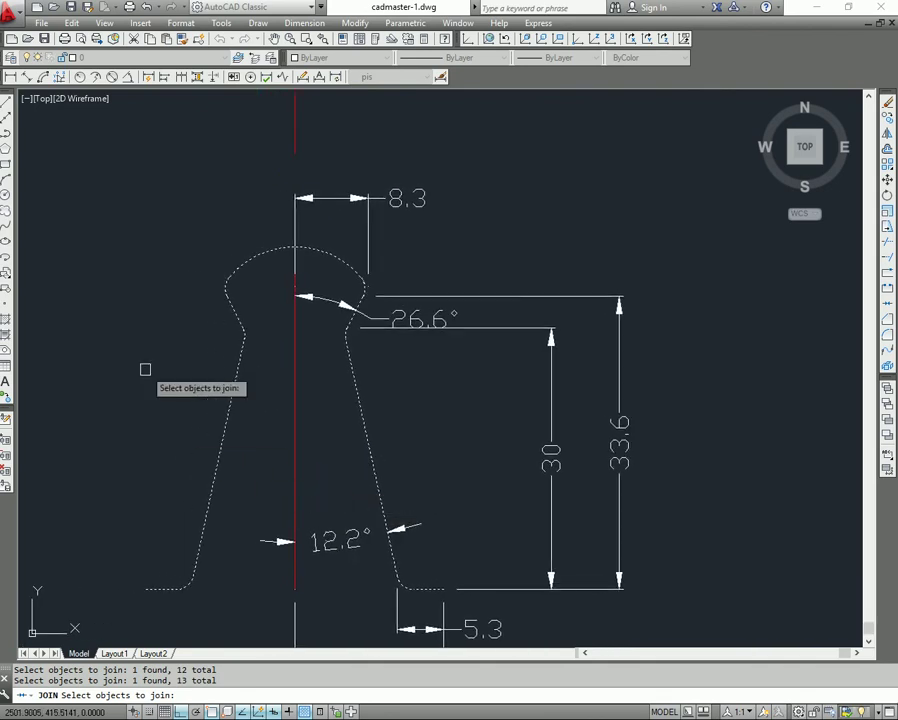
{"action": "key", "text": "Return"}
{"action": "left_click", "coordinate": [231, 390]}
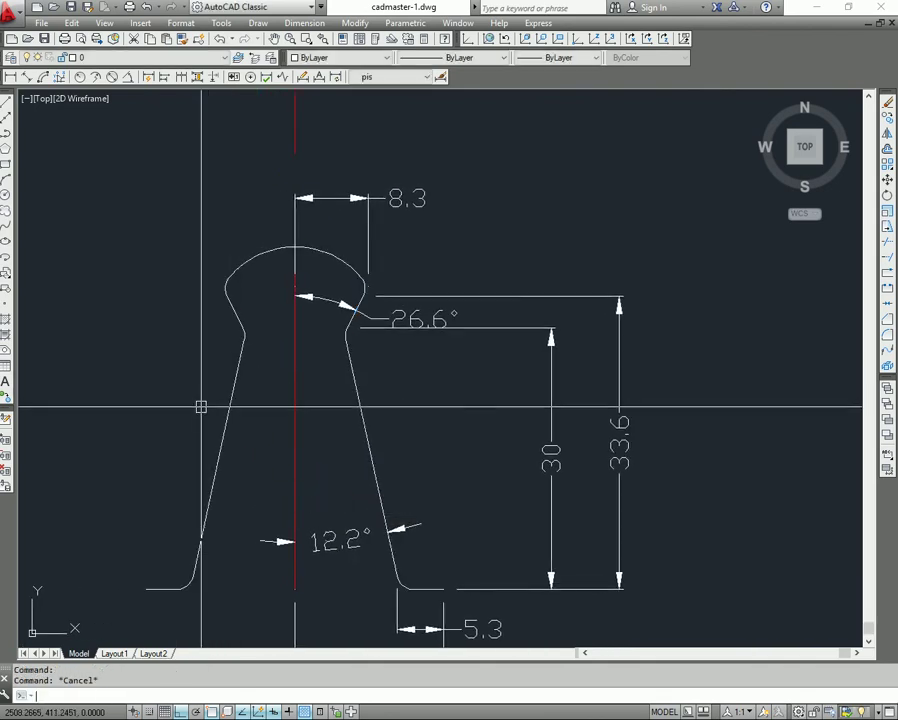
{"action": "middle_click_drag", "start_coordinate": [296, 452], "coordinate": [292, 447]}
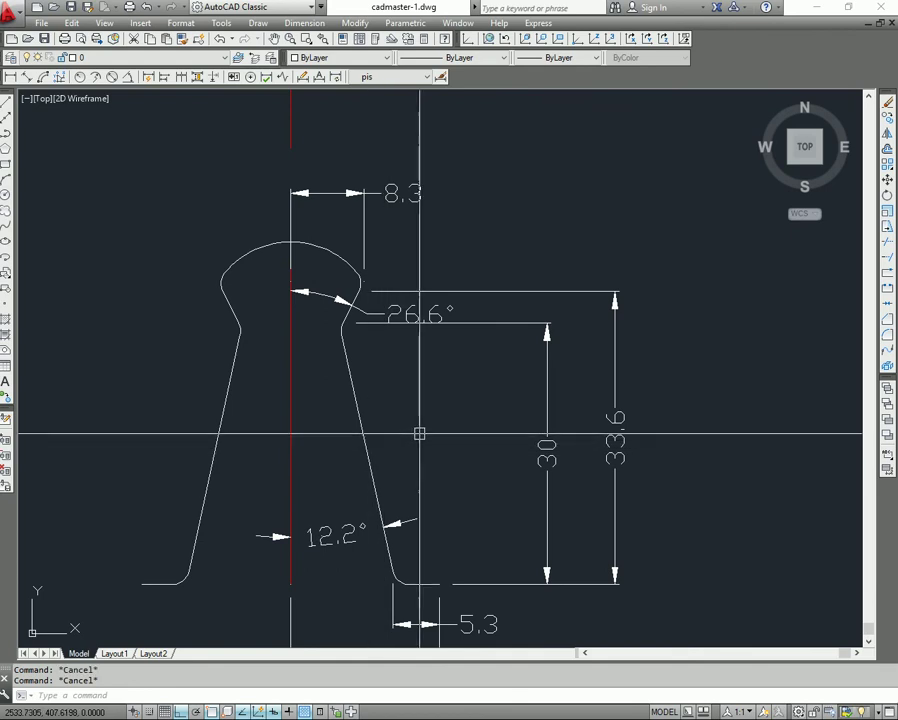
{"action": "type", "text": "o"}
Step: Offset the joined keyhole profile 1.5 units to the outside
{"action": "key", "text": "Return"}
{"action": "type", "text": "1.5"}
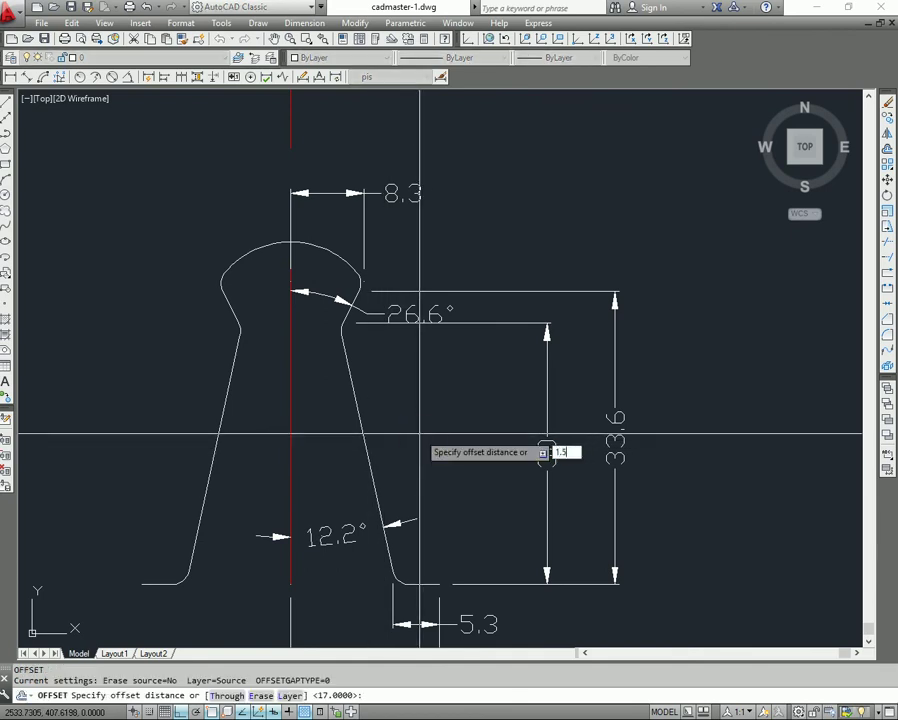
{"action": "key", "text": "Return"}
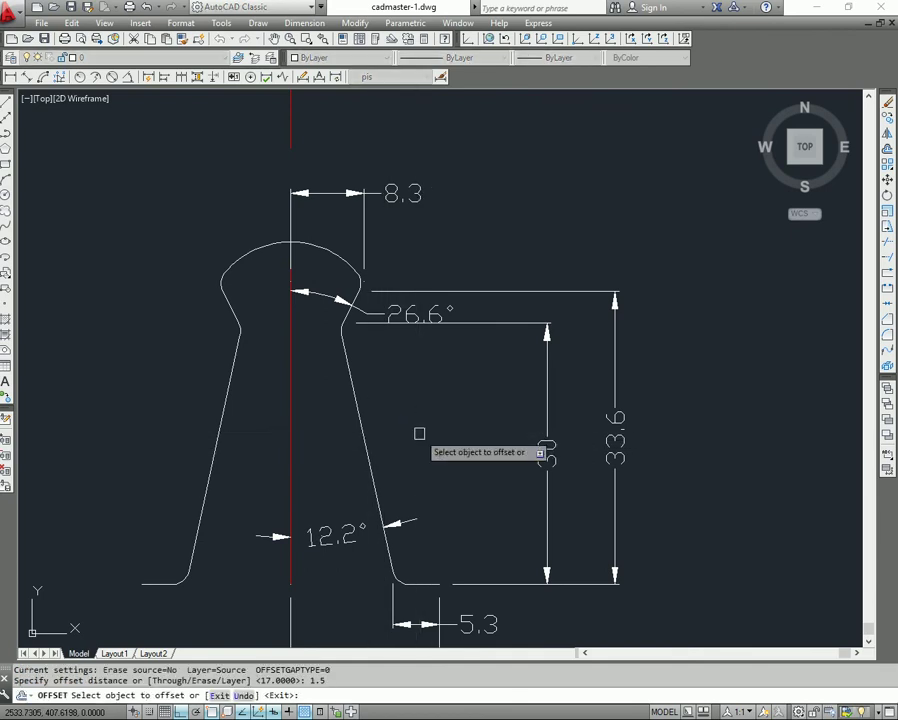
{"action": "left_click", "coordinate": [211, 430]}
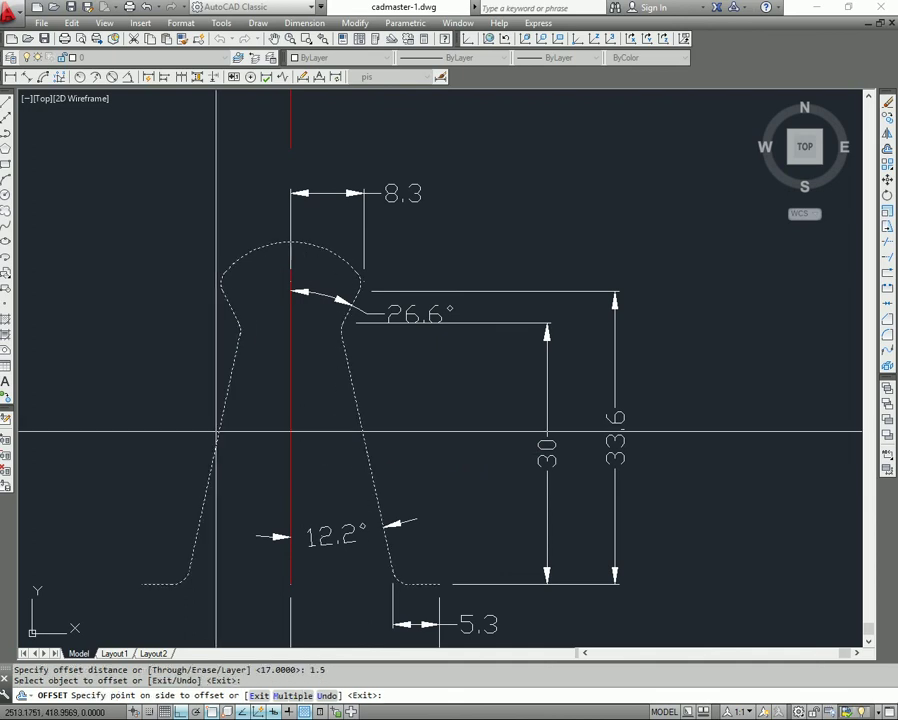
{"action": "left_click", "coordinate": [175, 397]}
{"action": "key", "text": "Return"}
{"action": "key", "text": "Escape"}
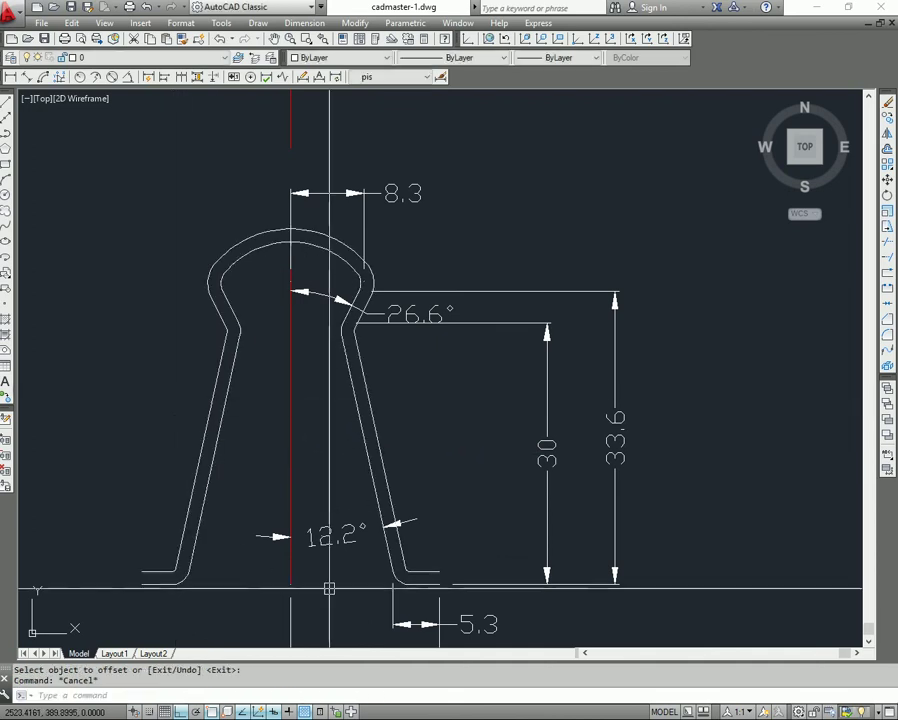
{"action": "middle_click_drag", "start_coordinate": [326, 586], "coordinate": [360, 540]}
{"action": "key", "text": "Escape"}
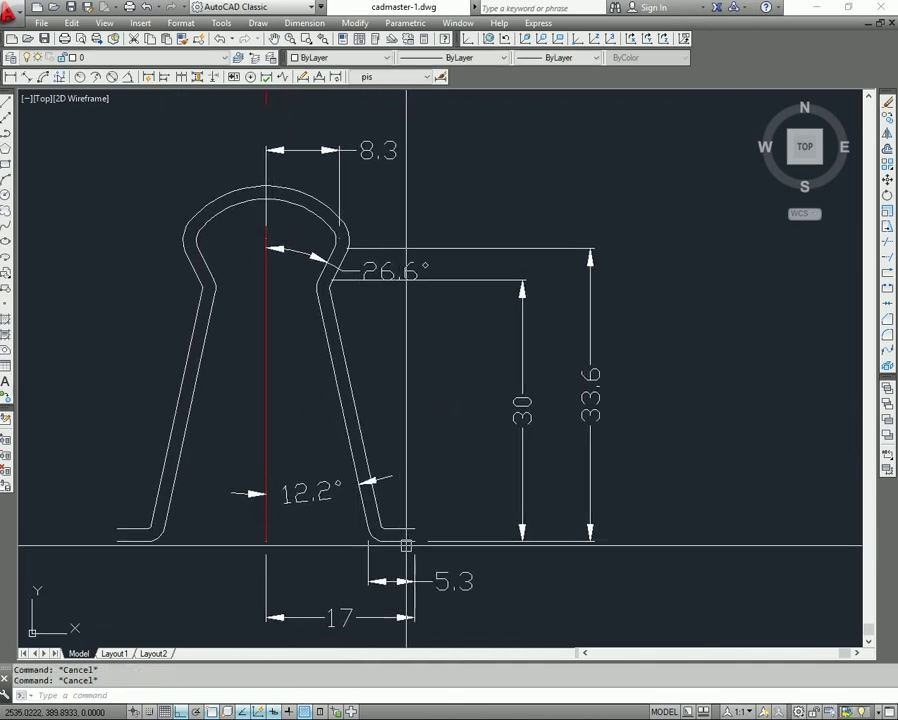
Step: Draw a short line closing the right open end between inner and outer outlines
{"action": "type", "text": "l"}
{"action": "key", "text": "Return"}
{"action": "scroll", "coordinate": [411, 537], "scroll_direction": "up", "scroll_amount": 2}
{"action": "left_click", "coordinate": [421, 537]}
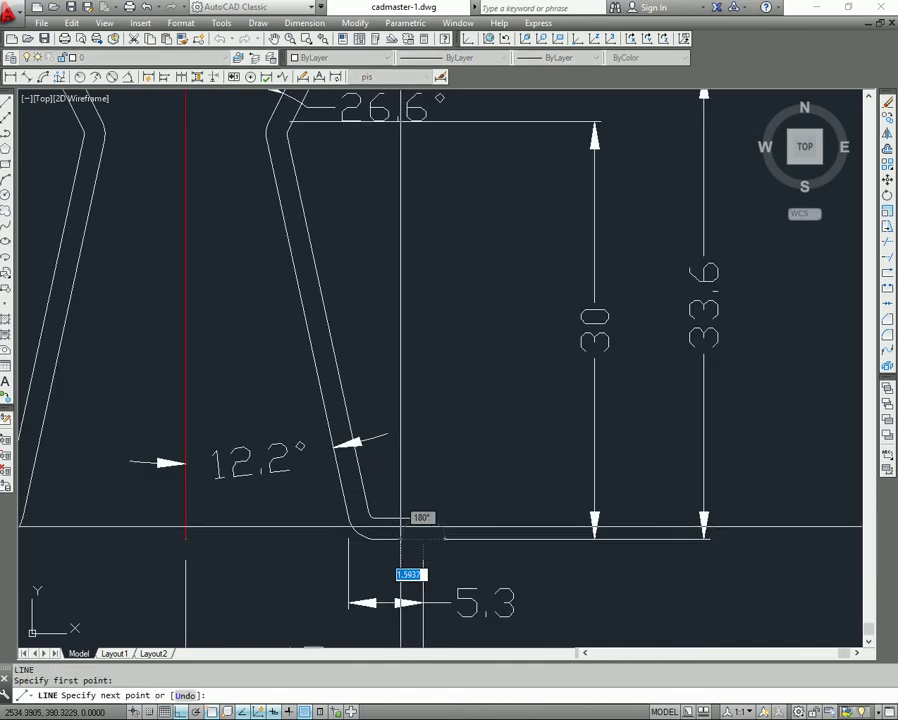
{"action": "key", "text": "Escape"}
{"action": "scroll", "coordinate": [408, 545], "scroll_direction": "down", "scroll_amount": 3}
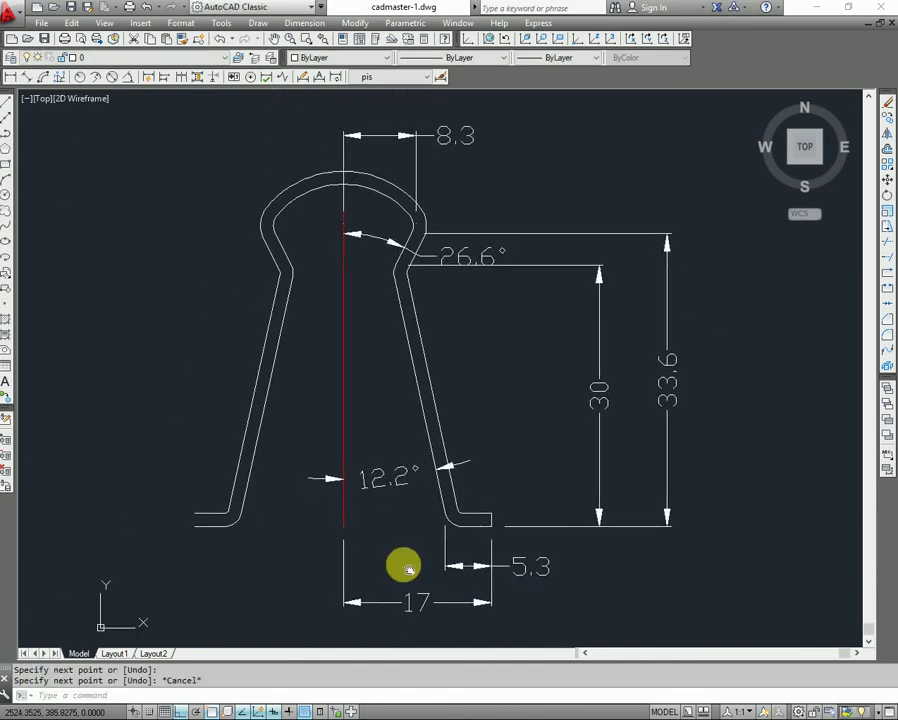
Step: Draw a short line closing the left open end between inner and outer outlines
{"action": "type", "text": "l"}
{"action": "key", "text": "Return"}
{"action": "middle_click_drag", "start_coordinate": [408, 568], "coordinate": [437, 564]}
{"action": "left_click", "coordinate": [224, 511]}
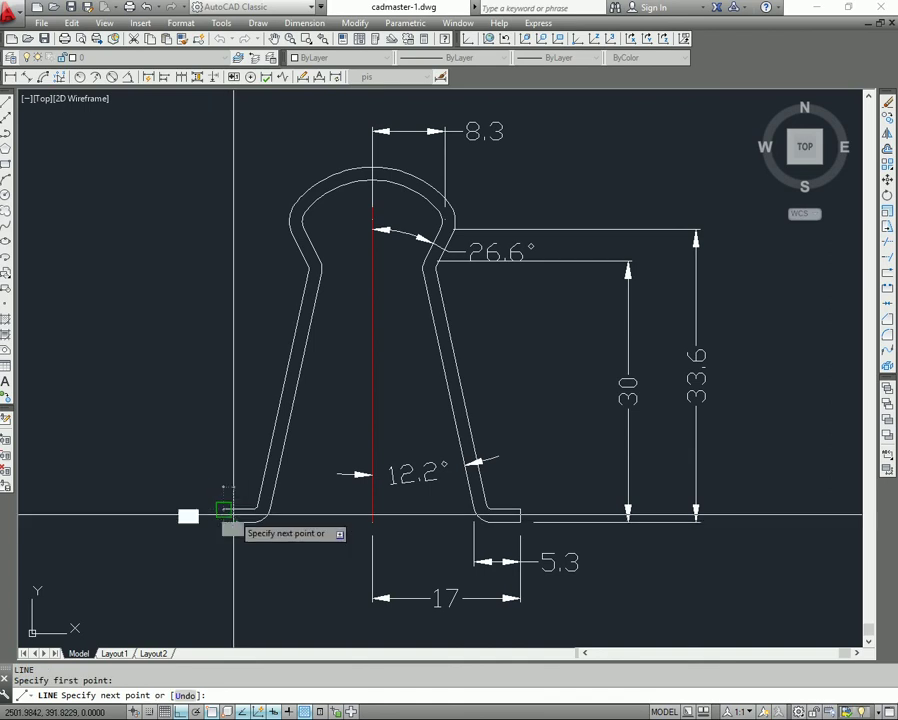
{"action": "key", "text": "Escape"}
{"action": "scroll", "coordinate": [314, 494], "scroll_direction": "down", "scroll_amount": 2}
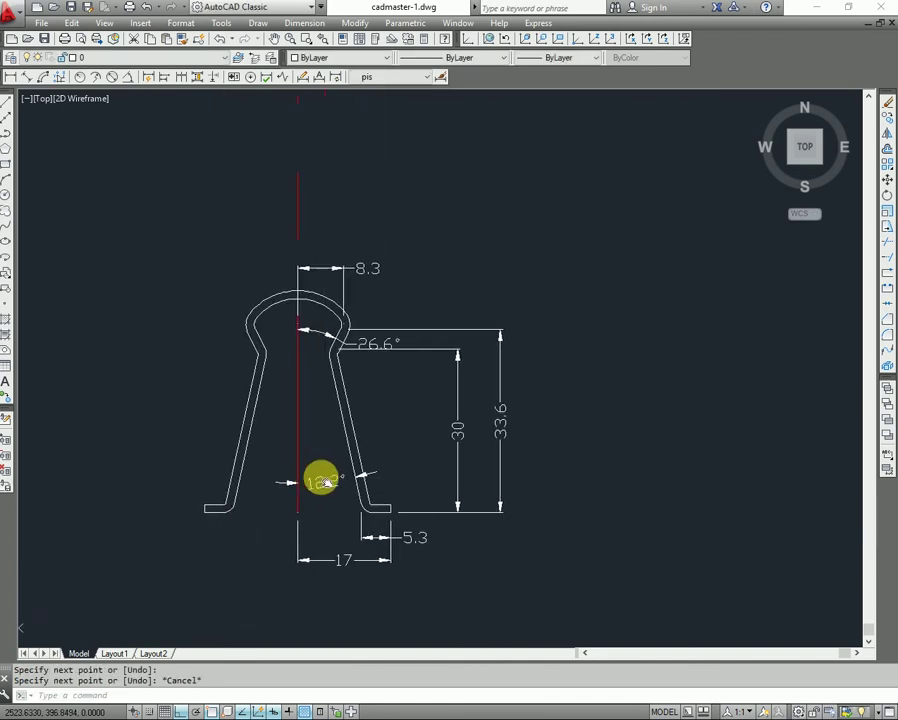
{"action": "middle_click_drag", "start_coordinate": [320, 480], "coordinate": [340, 480]}
{"action": "scroll", "coordinate": [340, 482], "scroll_direction": "up", "scroll_amount": 2}
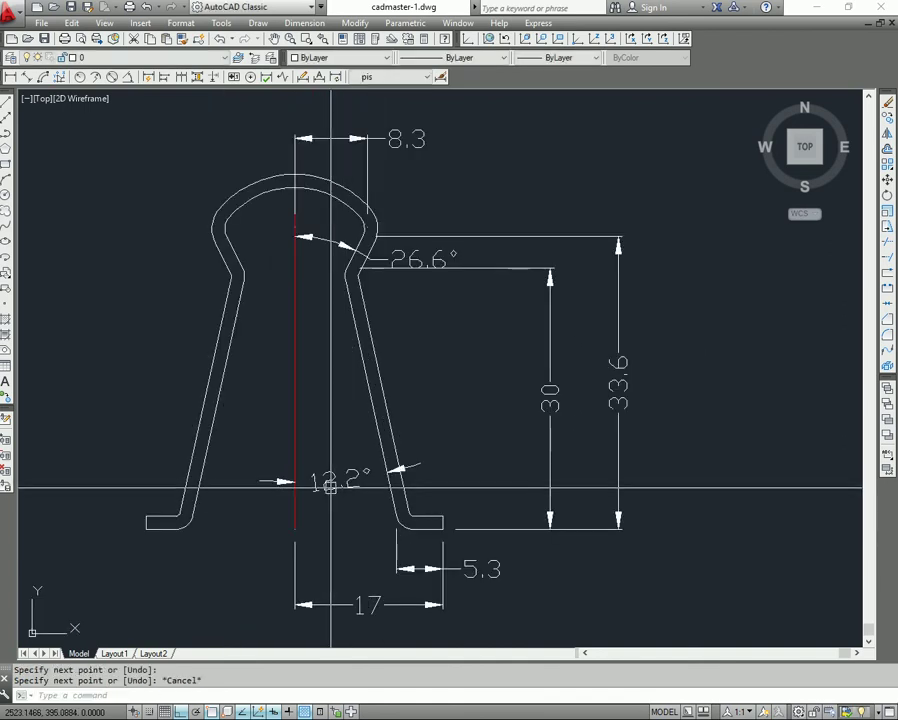
{"action": "middle_click_drag", "start_coordinate": [488, 505], "coordinate": [468, 512]}
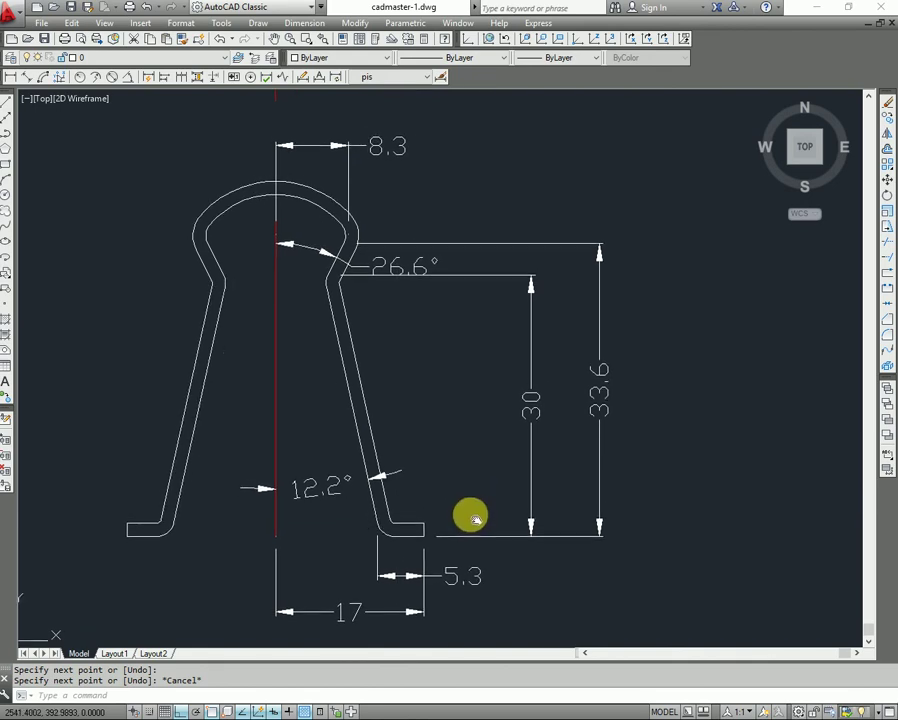
{"action": "middle_click_drag", "start_coordinate": [649, 583], "coordinate": [645, 582]}
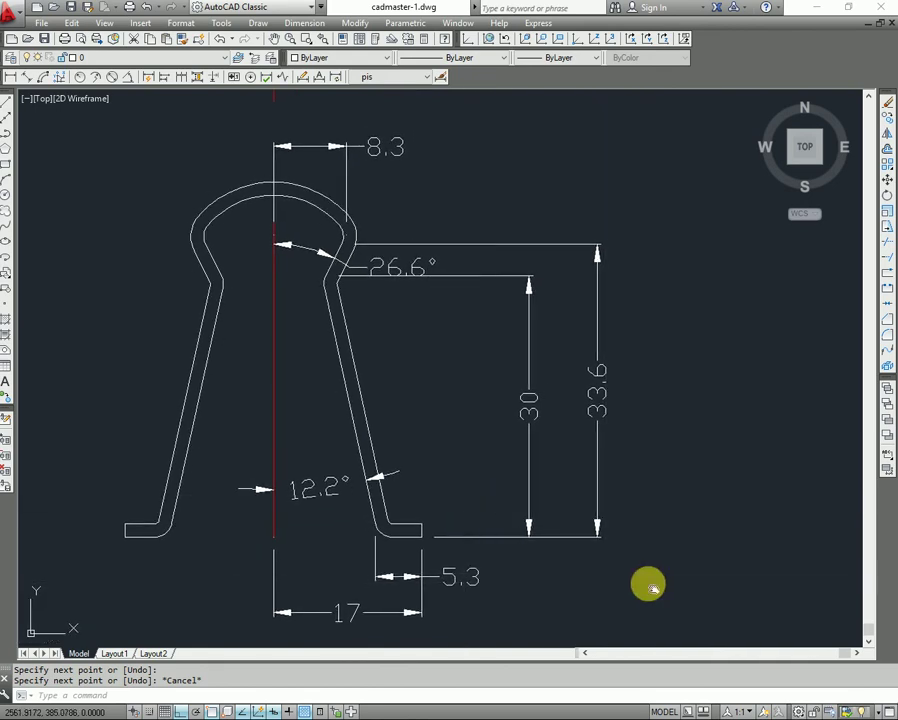